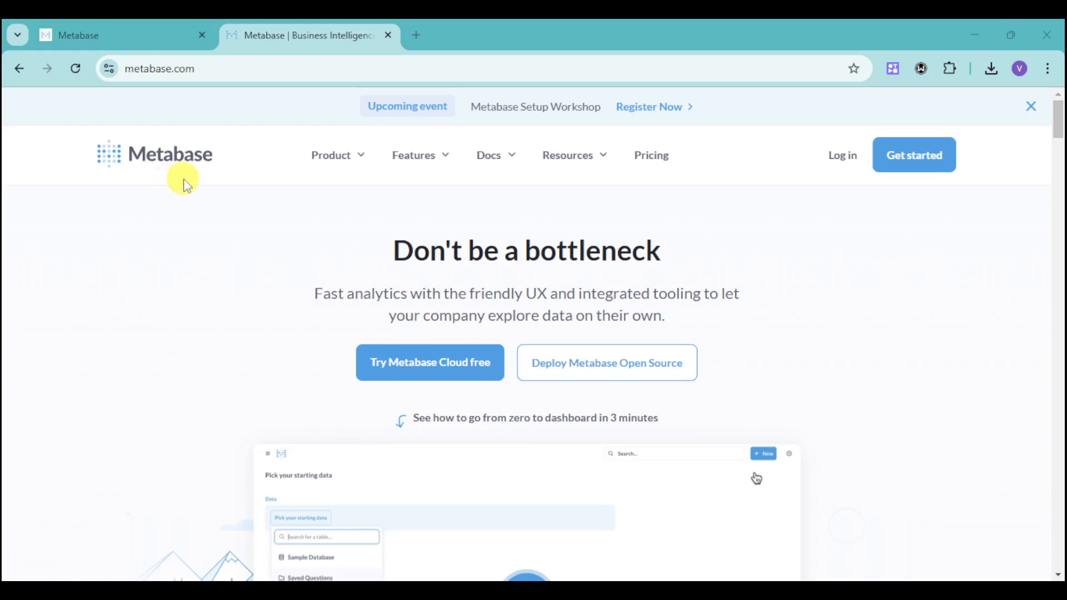
- Scroll through the Metabase homepage to review its product overview and features
scroll(441, 350, "down", 3)
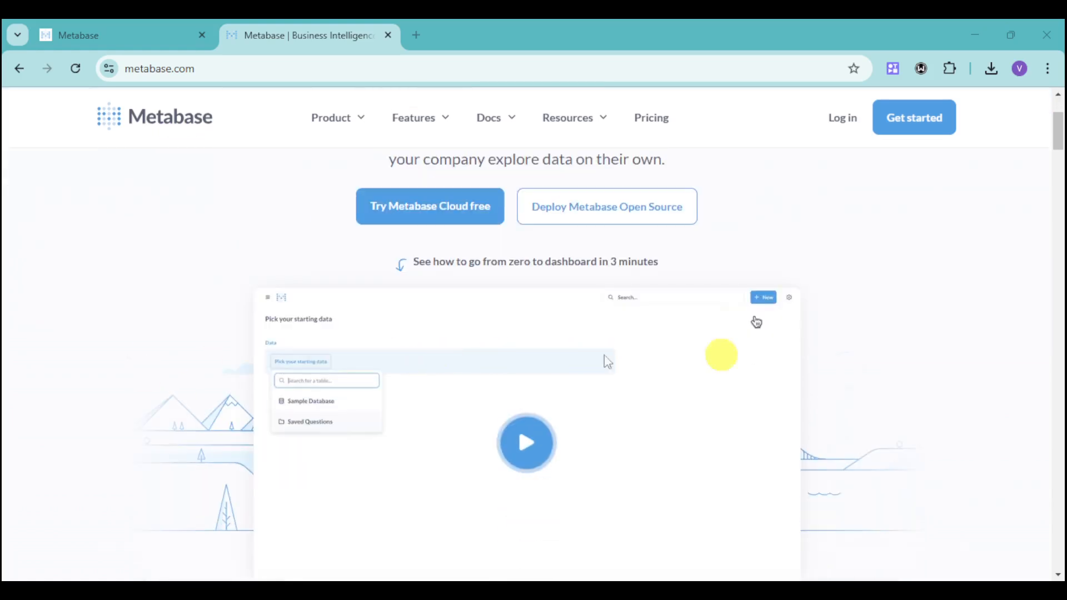
scroll(721, 355, "down", 3)
scroll(323, 320, "up", 2)
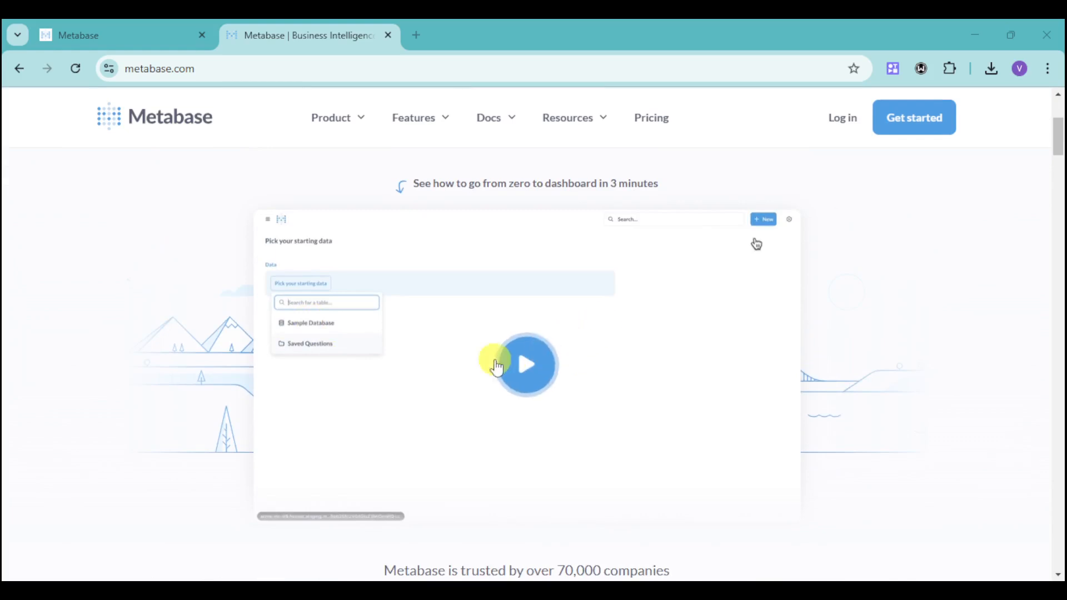
scroll(679, 374, "down", 6)
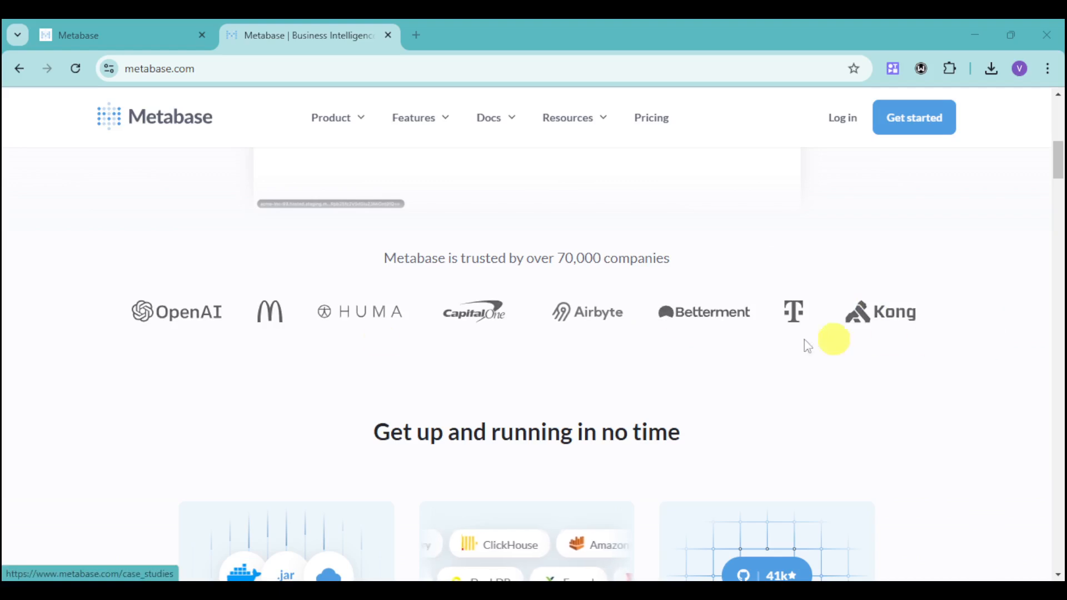
scroll(728, 331, "down", 3)
scroll(876, 365, "down", 3)
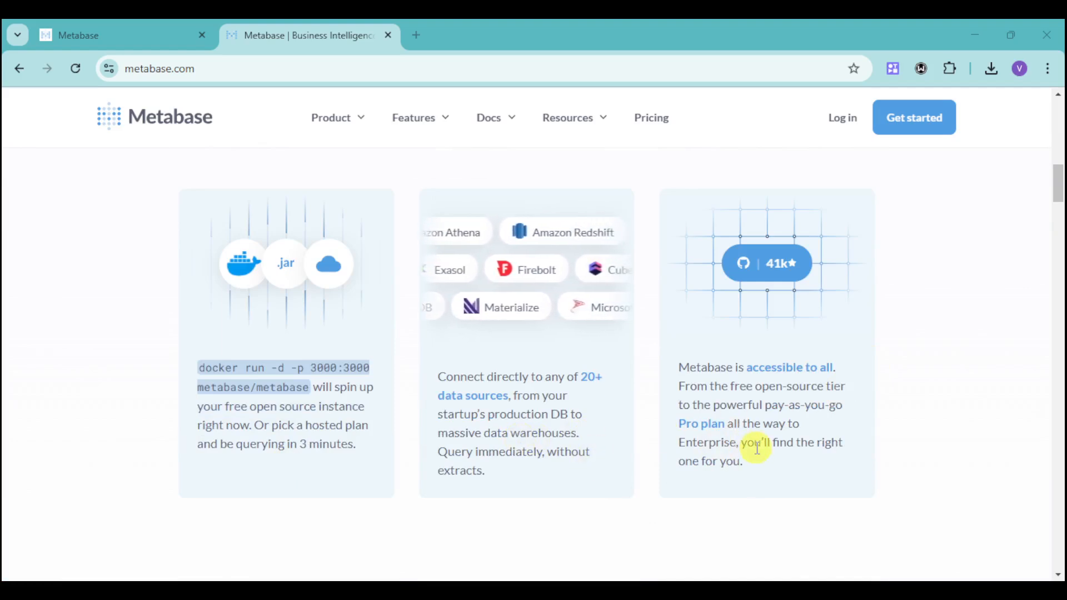
scroll(864, 448, "down", 1)
scroll(864, 447, "down", 4)
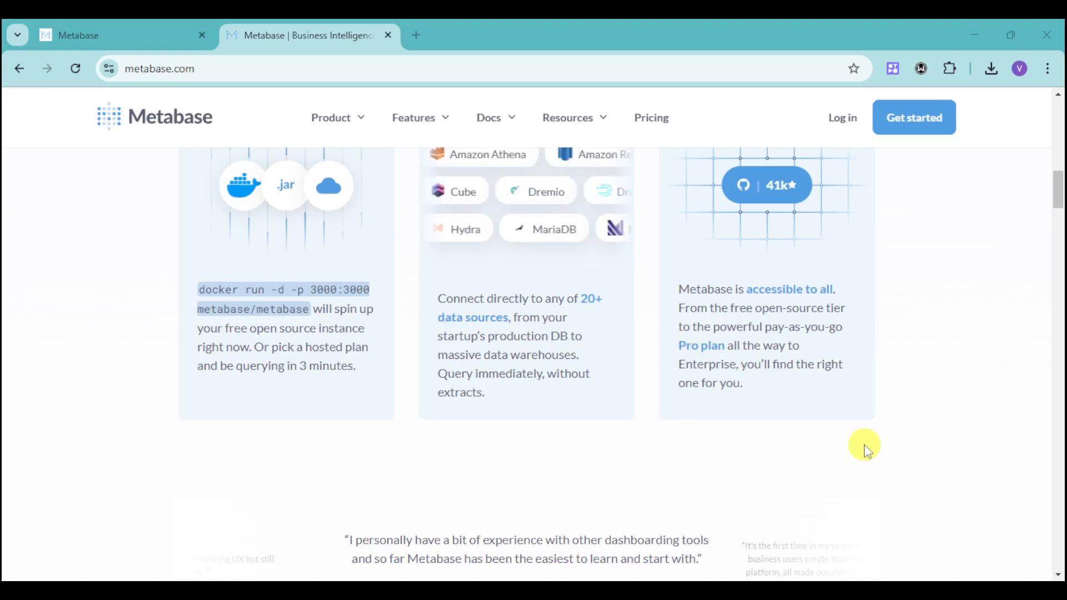
scroll(864, 447, "up", 10)
scroll(865, 450, "up", 5)
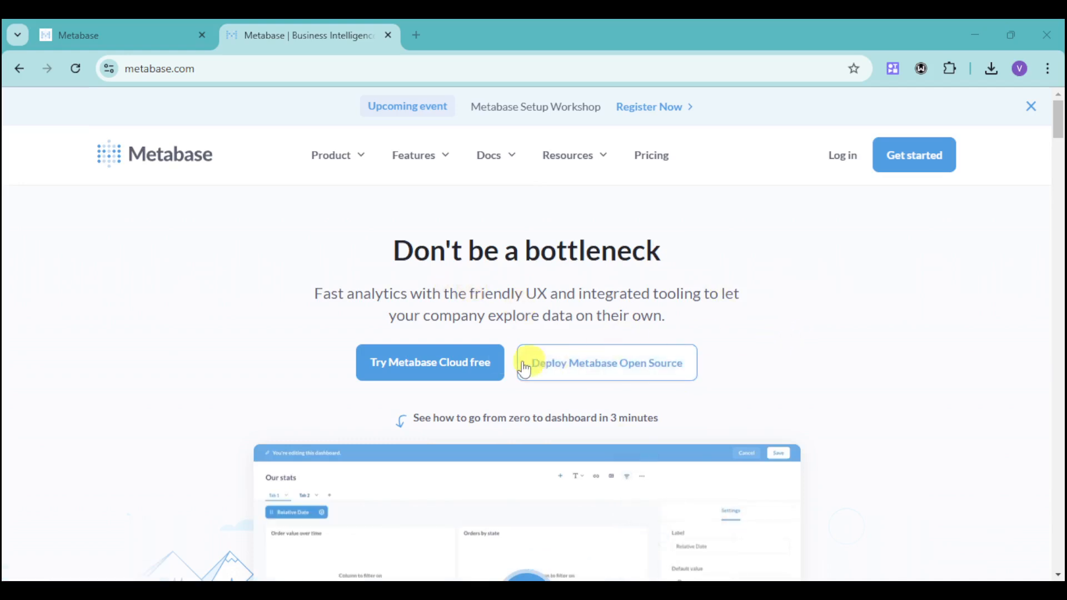
- Start the Metabase Cloud free signup, choosing CSV/Spreadsheets/Google Sheets as the data location and agreeing to the terms
left_click(481, 373)
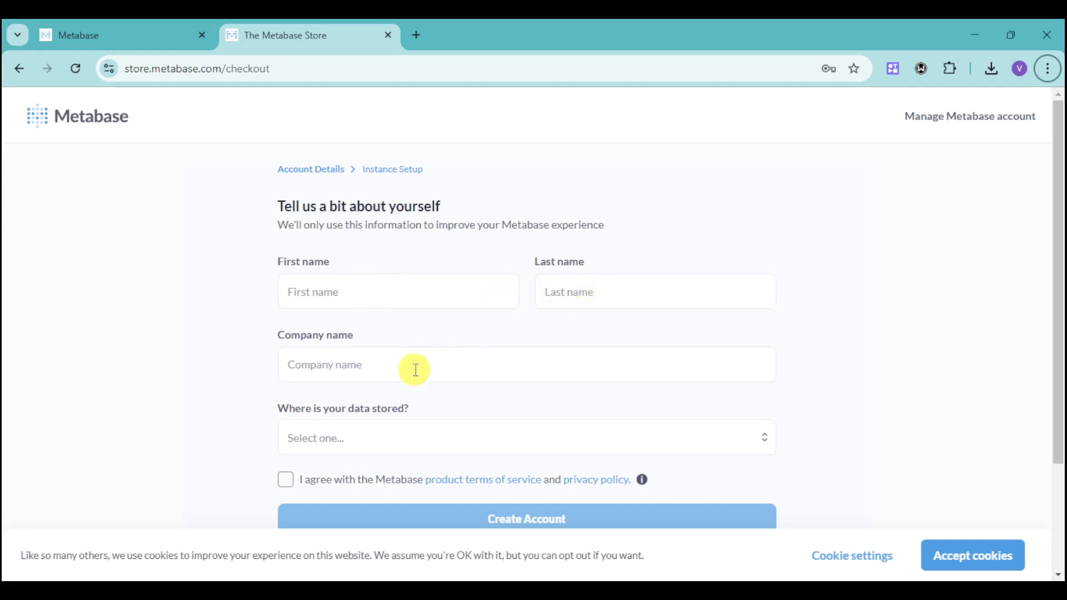
left_click(428, 445)
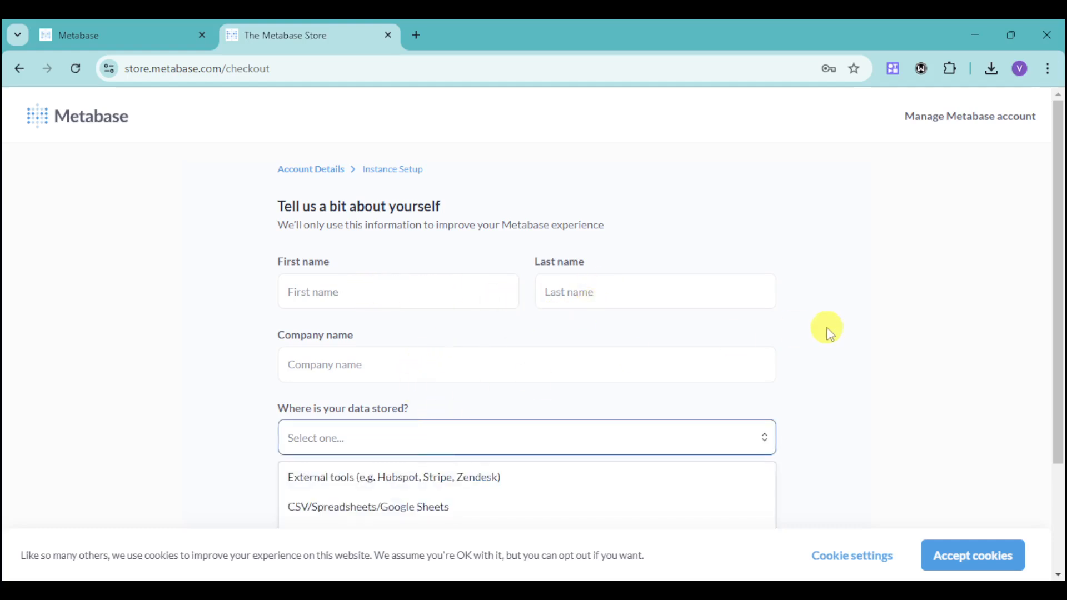
scroll(778, 355, "down", 2)
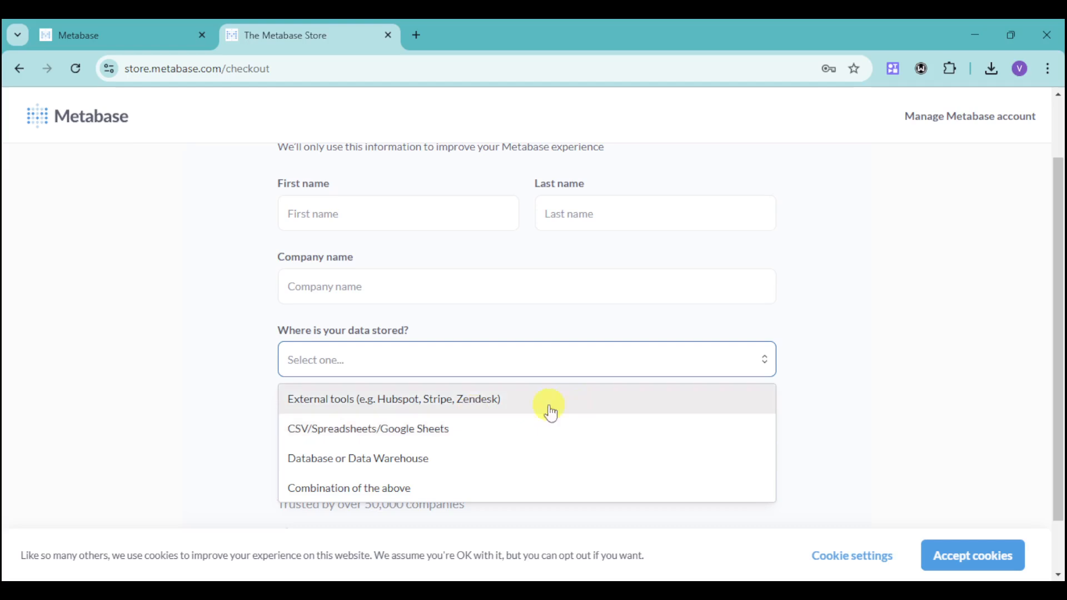
left_click(518, 430)
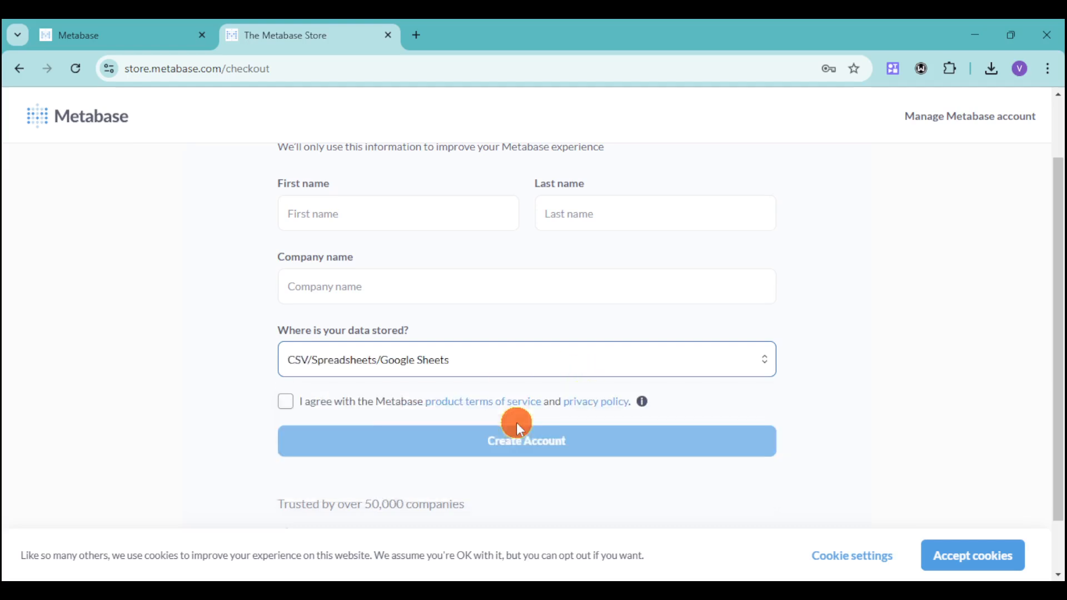
left_click(287, 409)
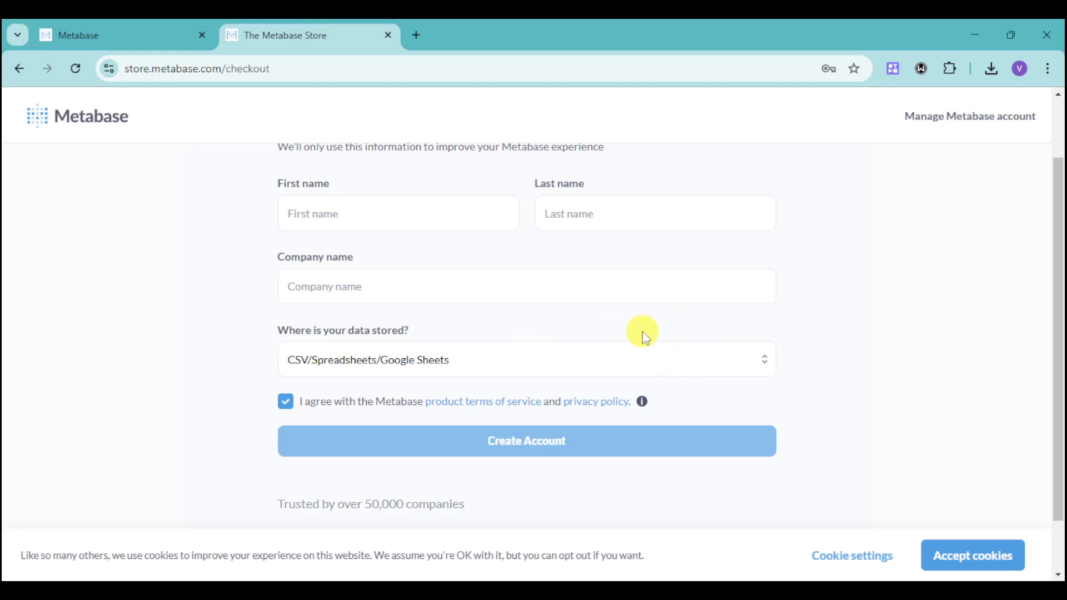
- Switch to the Metabase instance tab and upload the customers CSV file
scroll(604, 331, "up", 2)
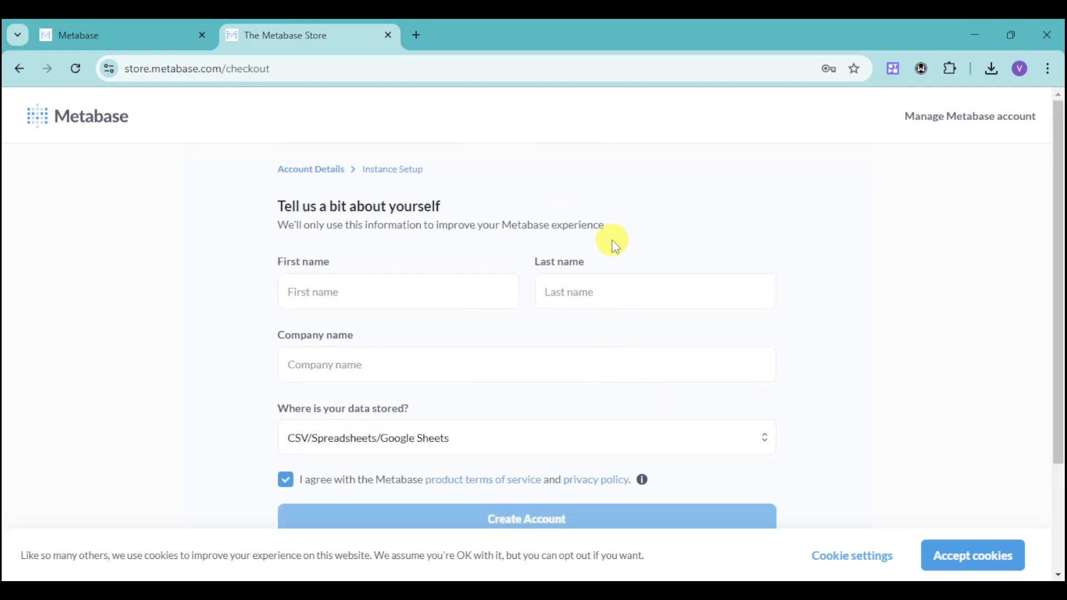
left_click(136, 34)
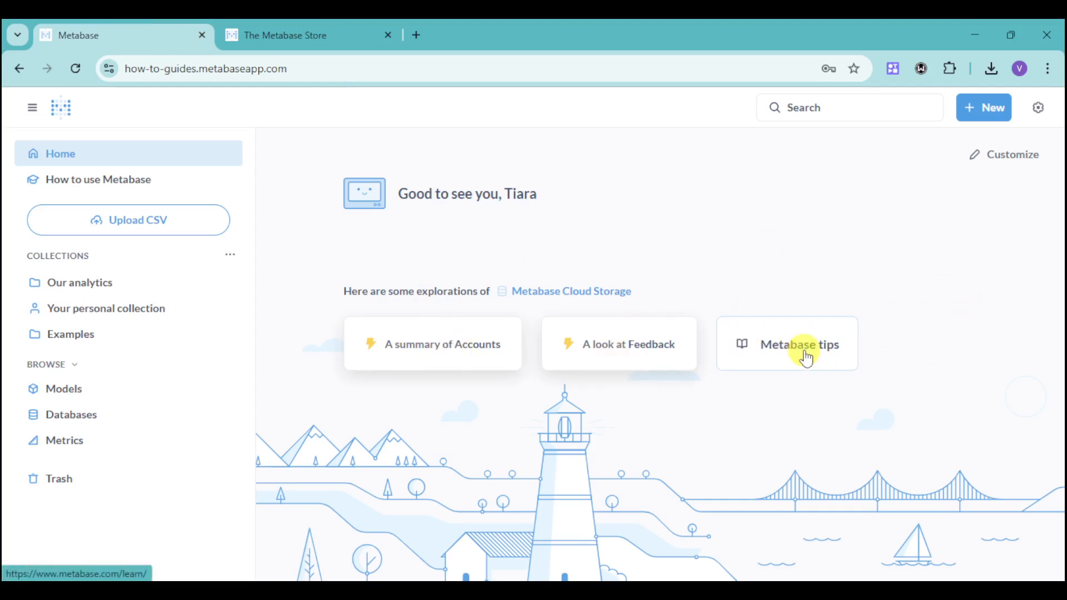
left_click(195, 229)
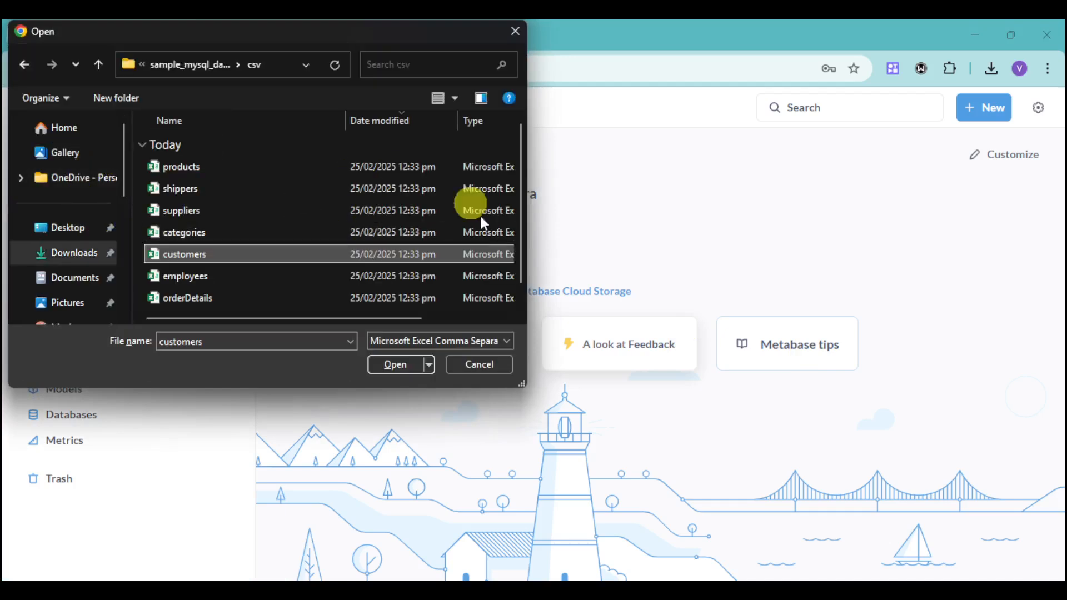
left_click(333, 166)
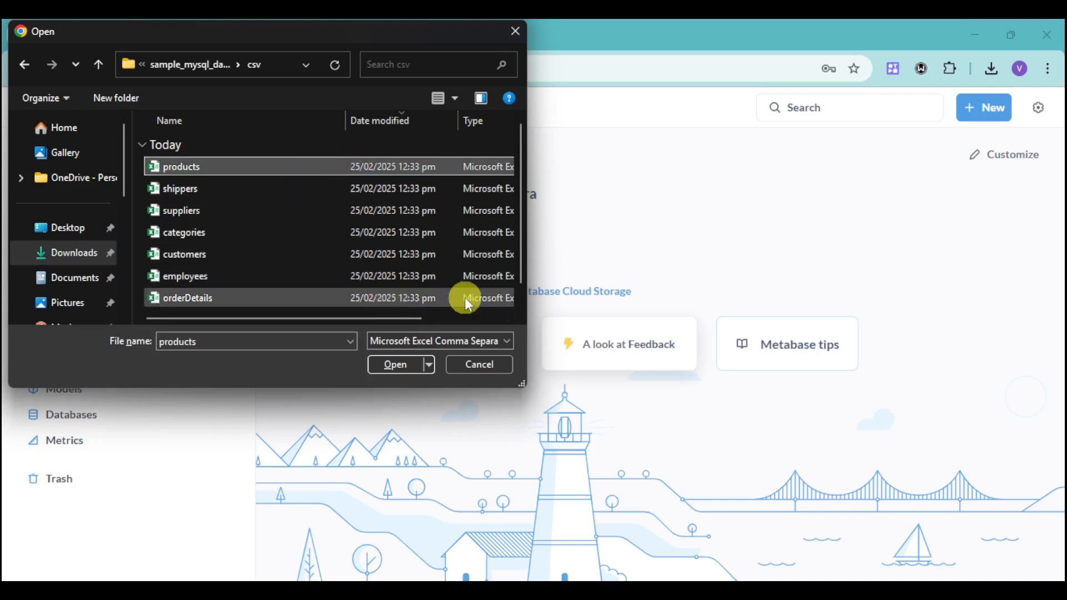
scroll(306, 272, "down", 1)
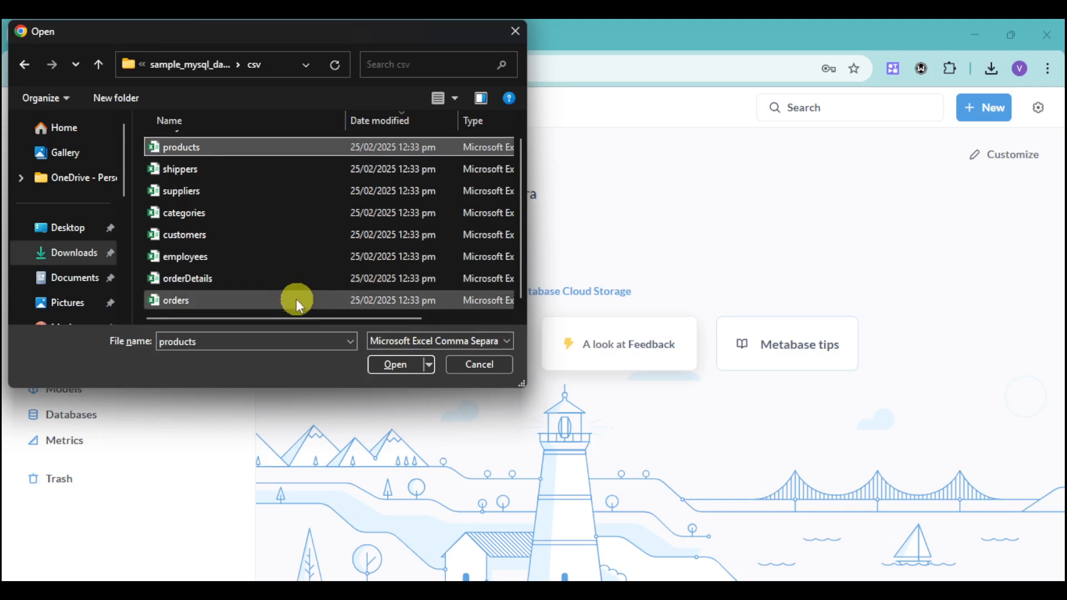
left_click(289, 302)
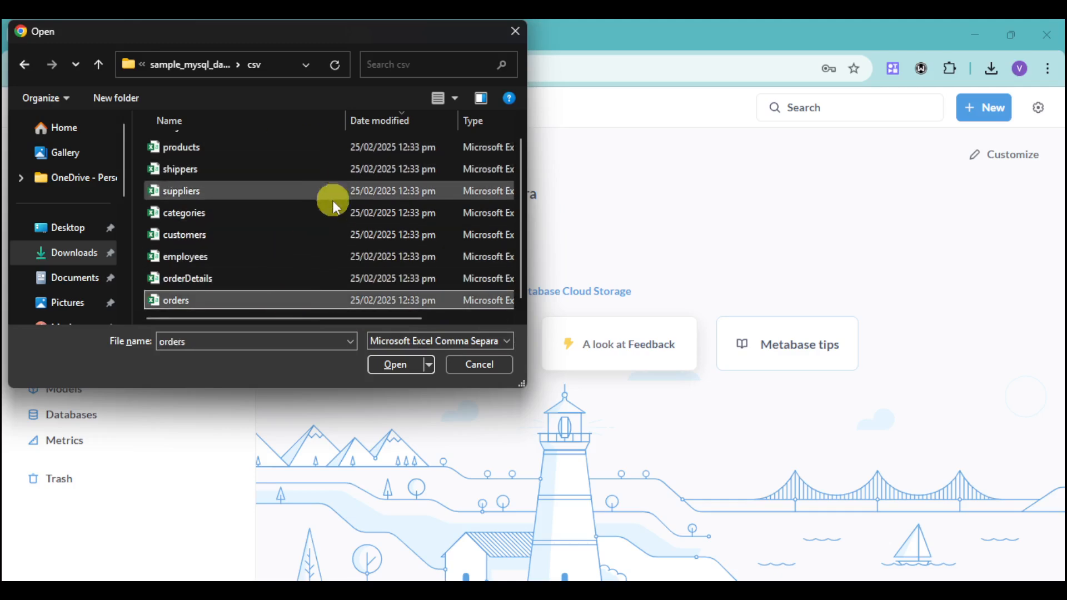
left_click(224, 215)
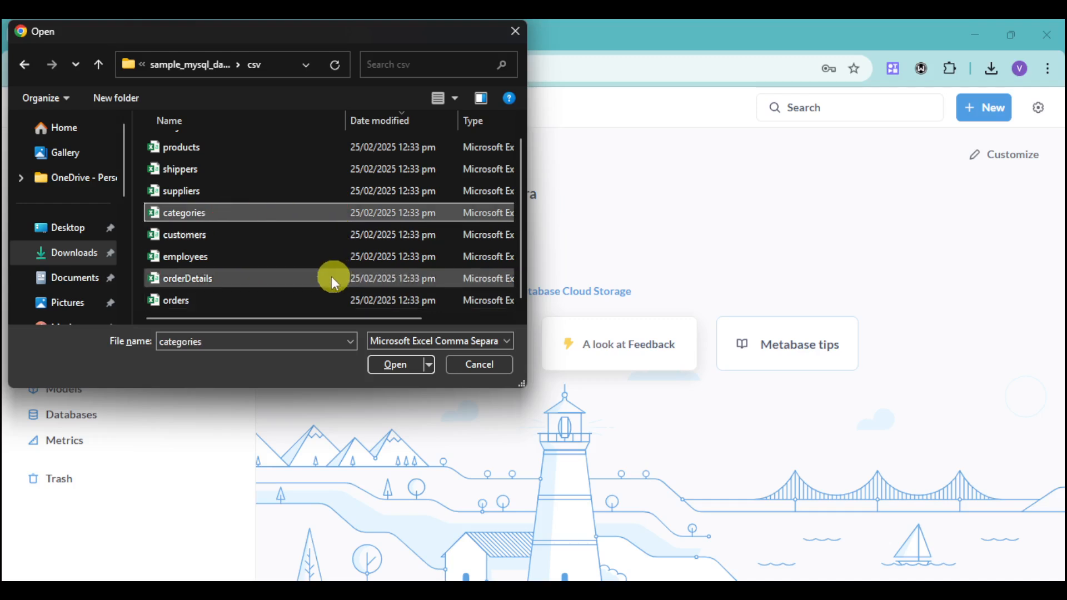
left_click(283, 238)
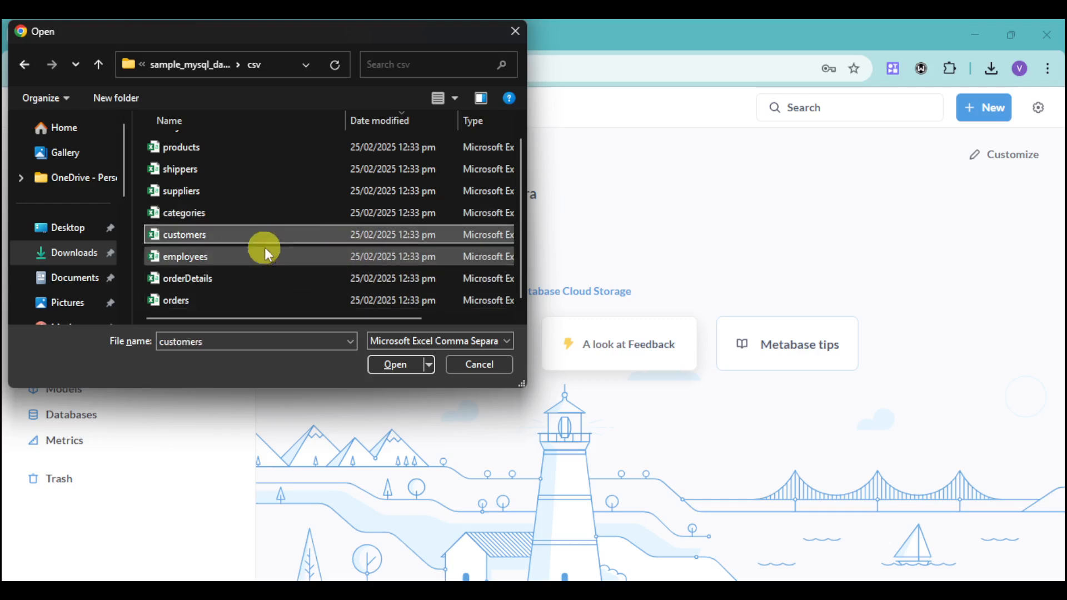
left_click(387, 371)
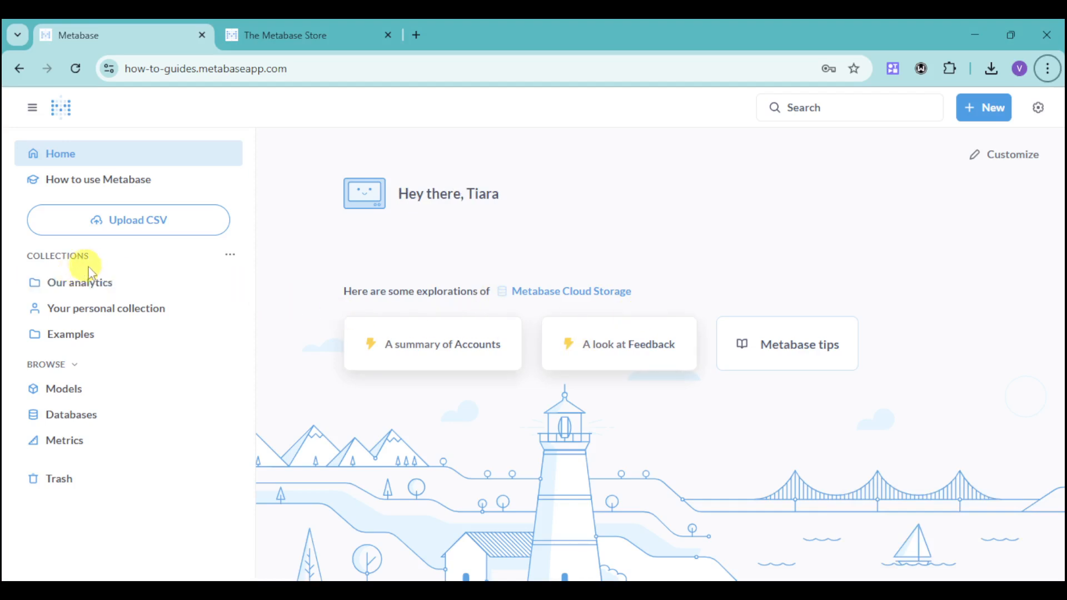
- Open the Customers model in Our analytics, dismiss the models notice, and browse its rows
left_click(104, 284)
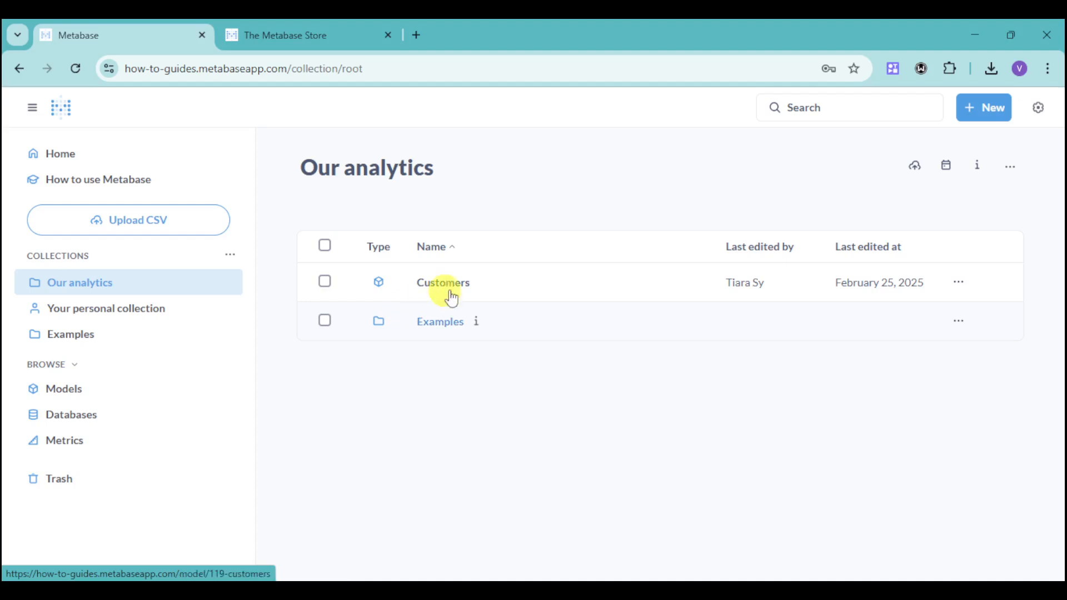
left_click(470, 290)
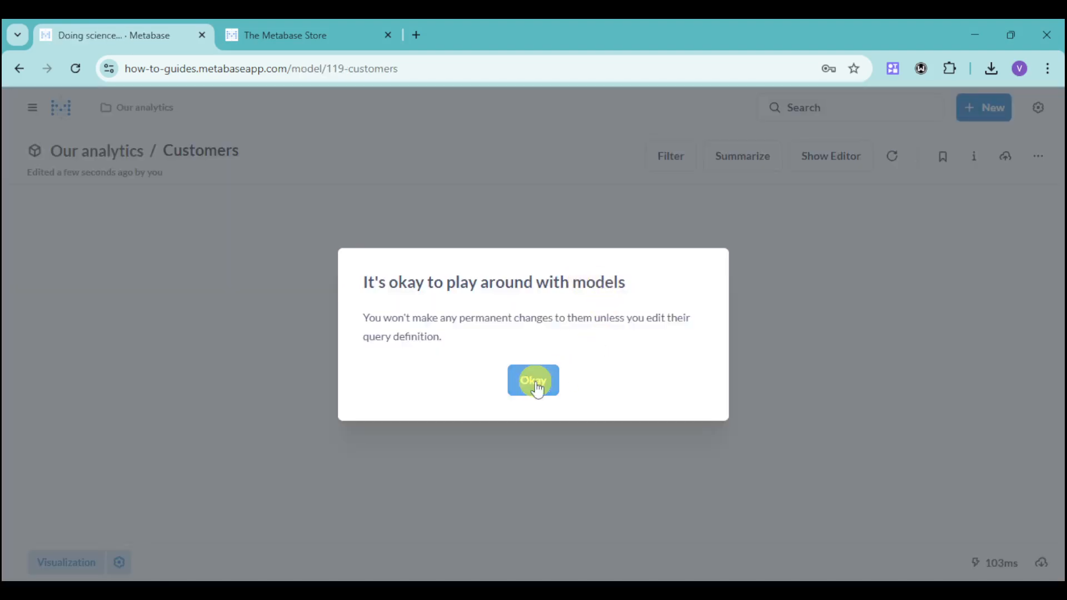
left_click(534, 380)
left_click(534, 381)
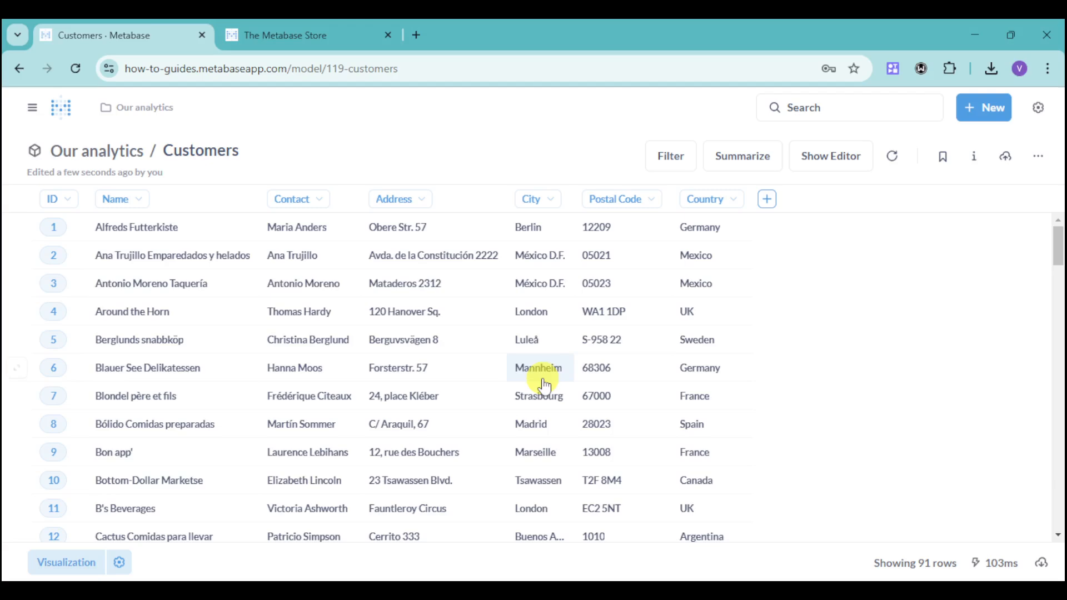
scroll(369, 340, "down", 10)
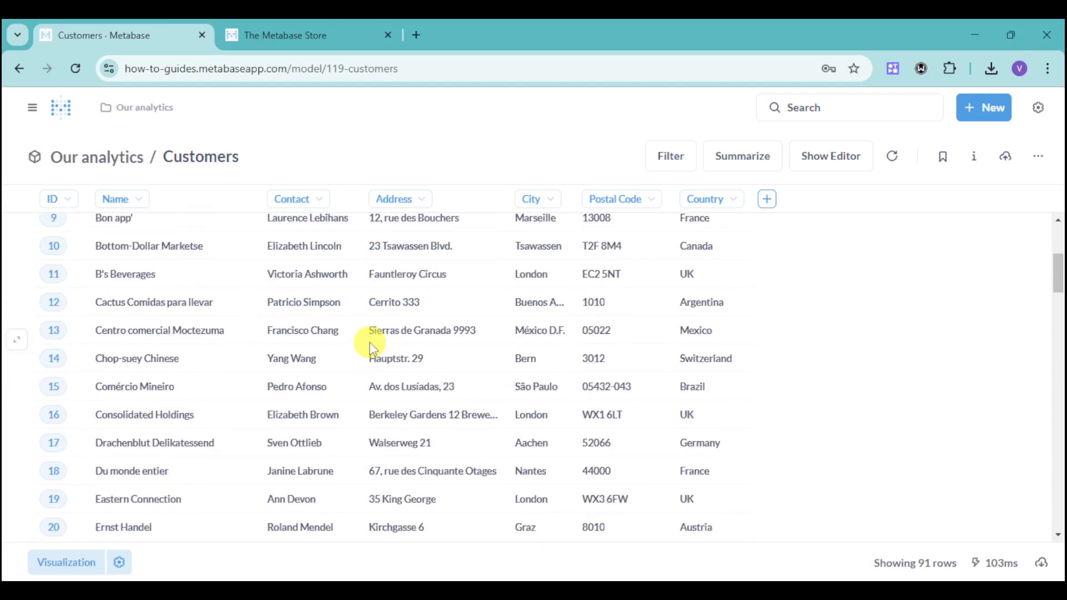
scroll(279, 414, "down", 8)
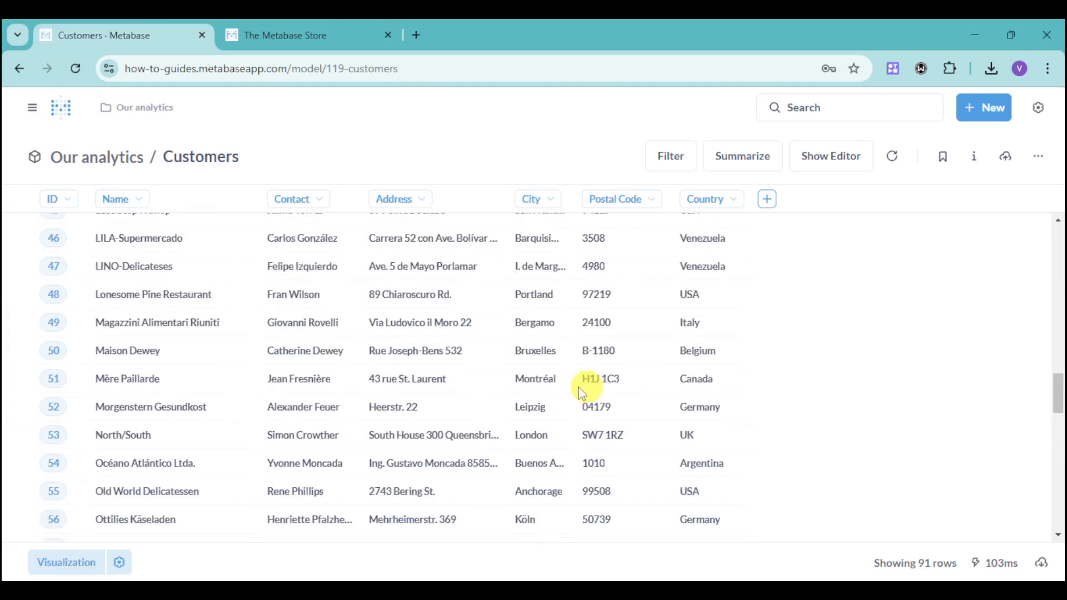
scroll(585, 386, "up", 12)
scroll(500, 372, "up", 8)
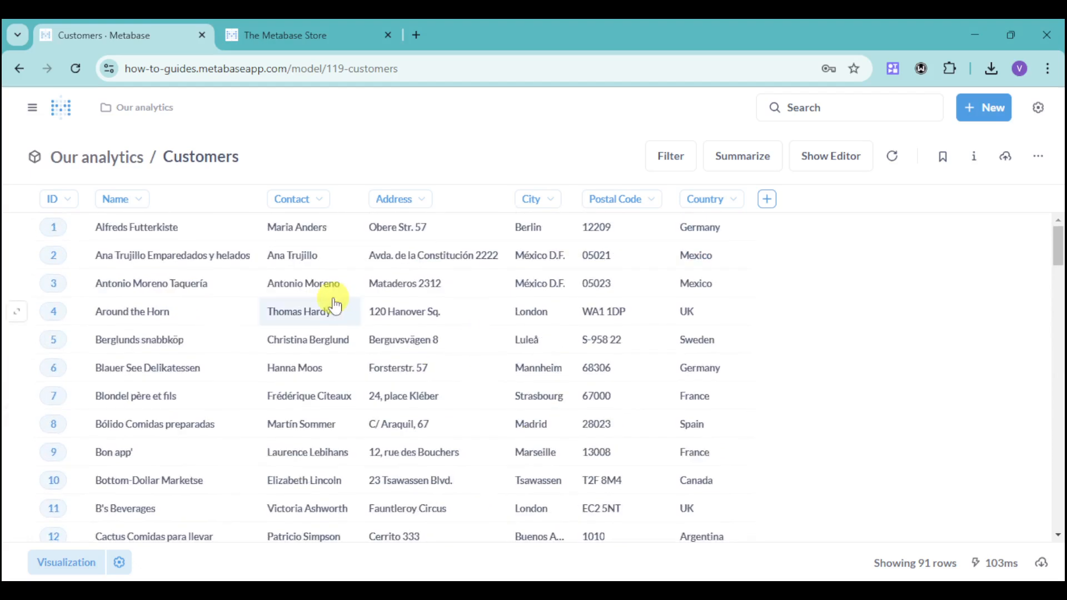
- Upload the products CSV file to Our analytics as a new model
left_click(31, 108)
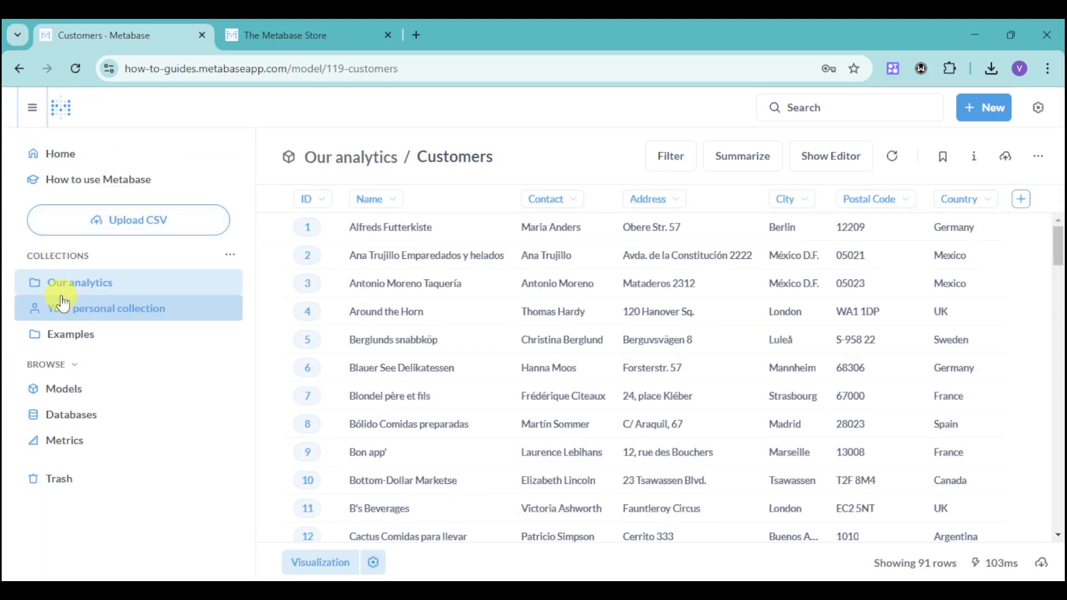
left_click(129, 228)
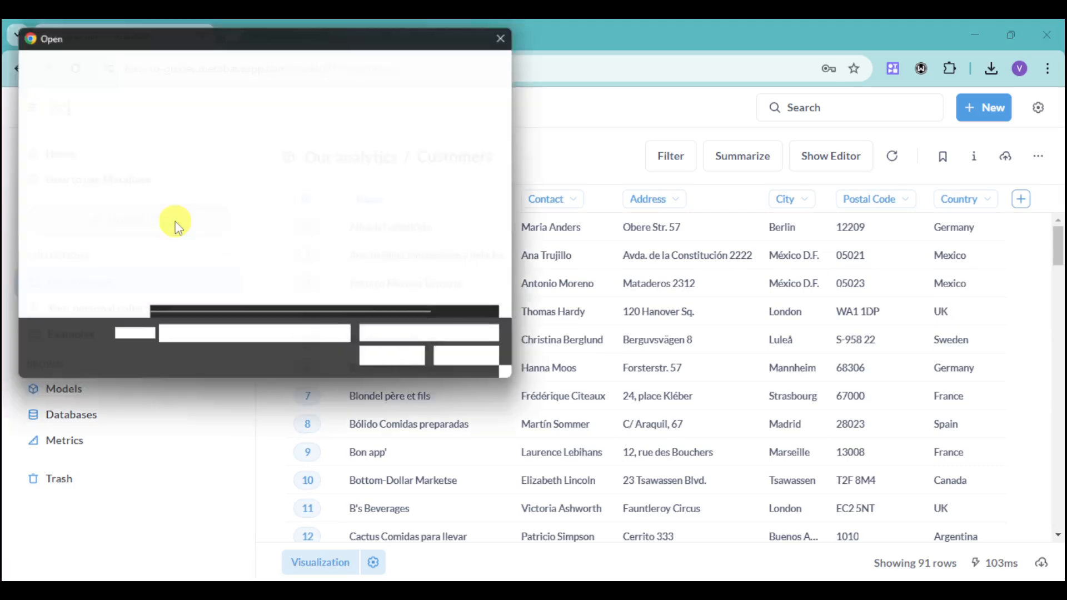
left_click(250, 167)
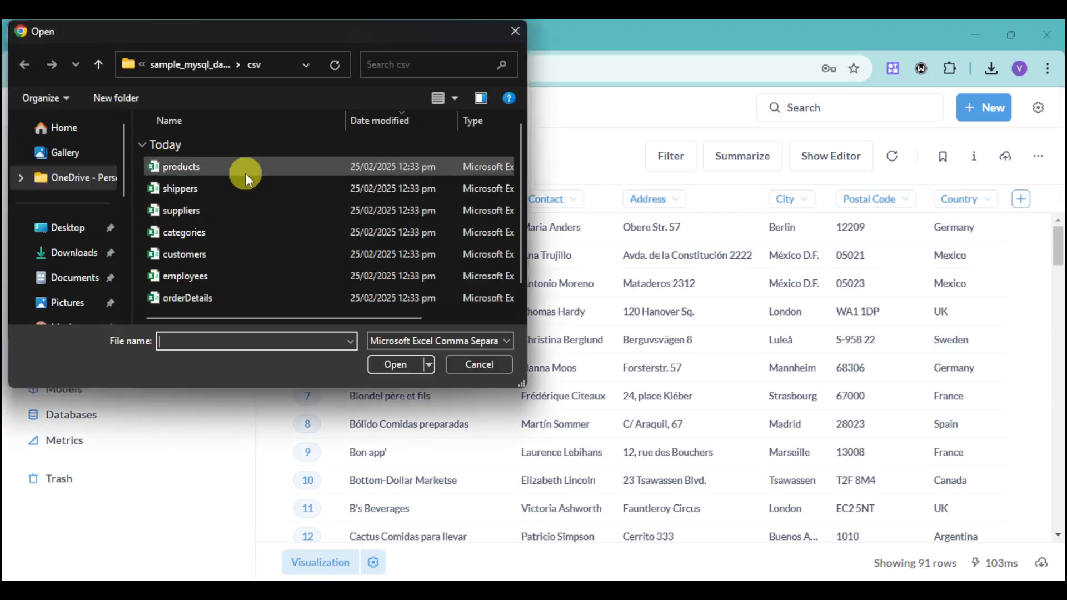
left_click(385, 364)
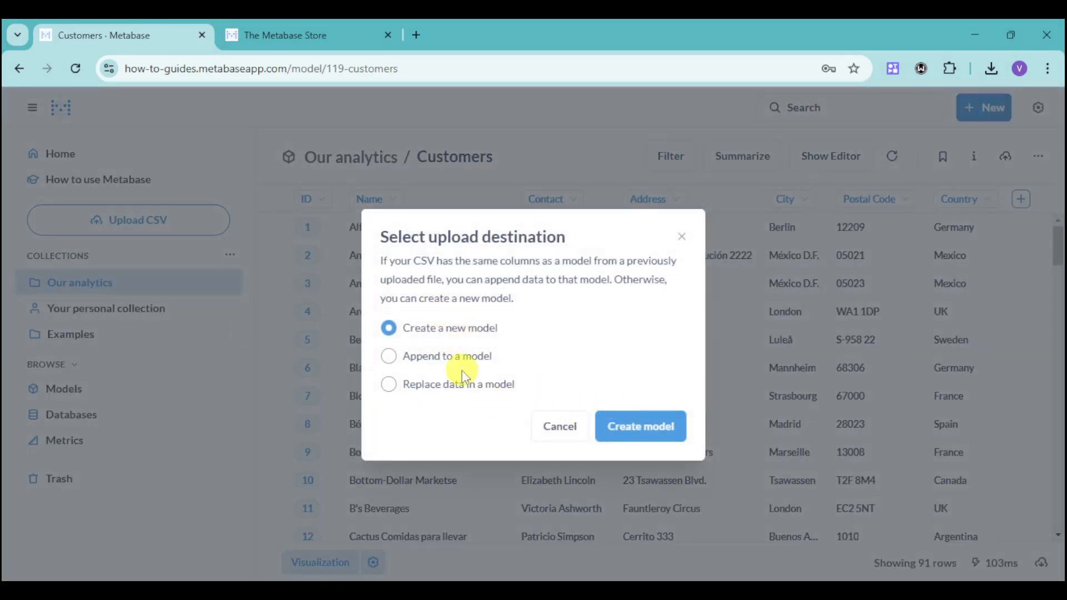
left_click(632, 439)
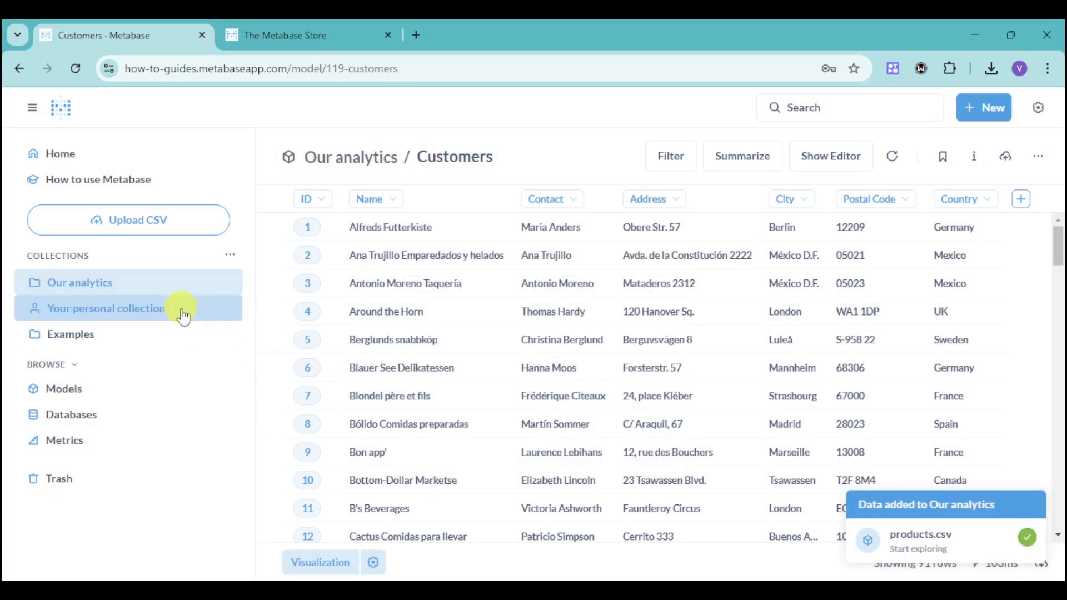
- Open the Orders + People sample model from the Examples collection
left_click(174, 286)
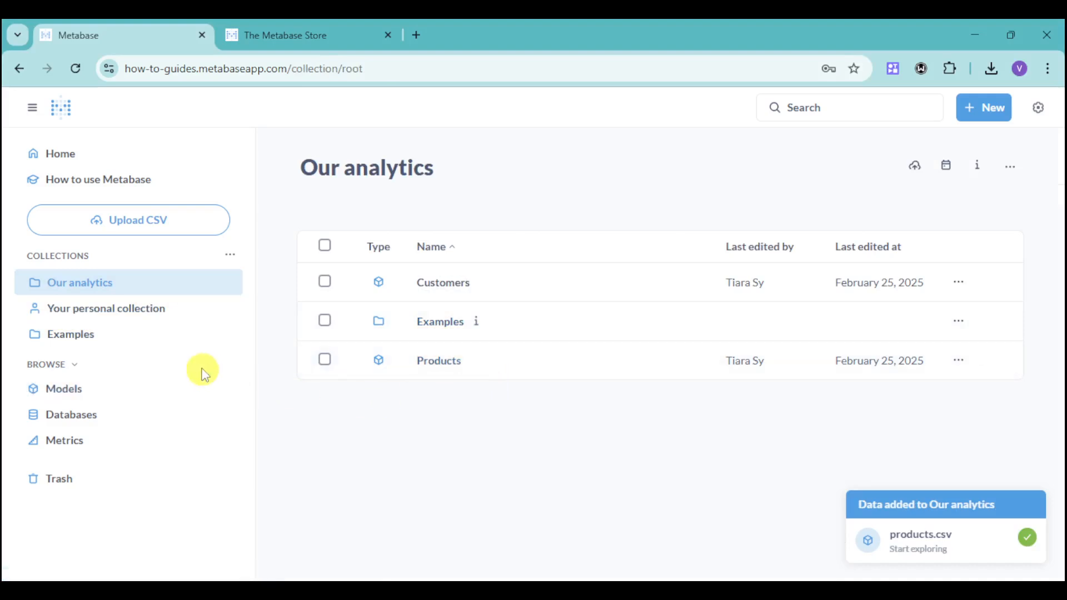
left_click(99, 340)
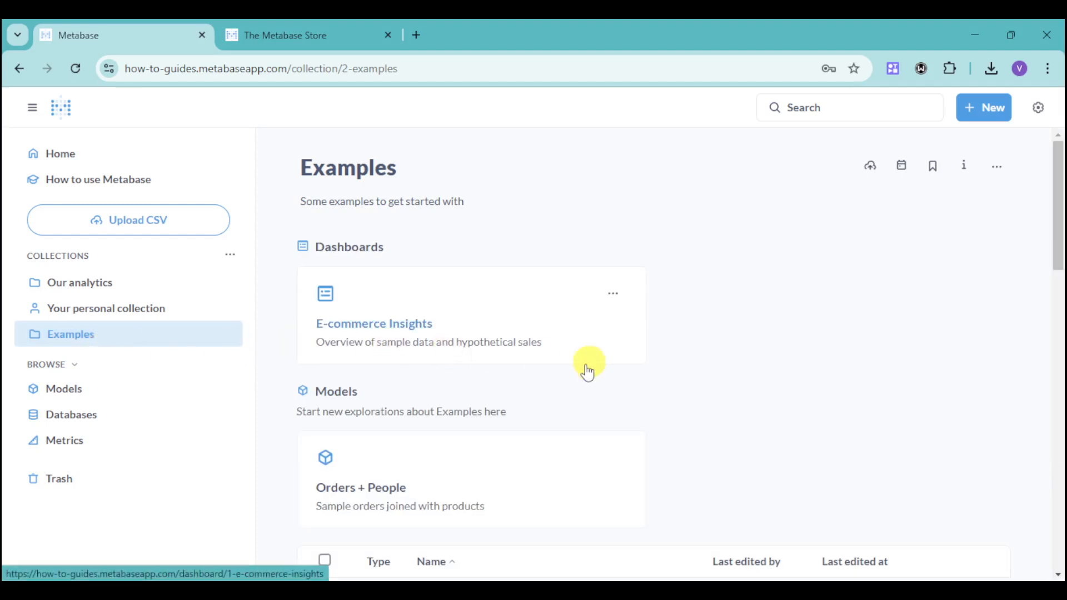
scroll(595, 383, "down", 3)
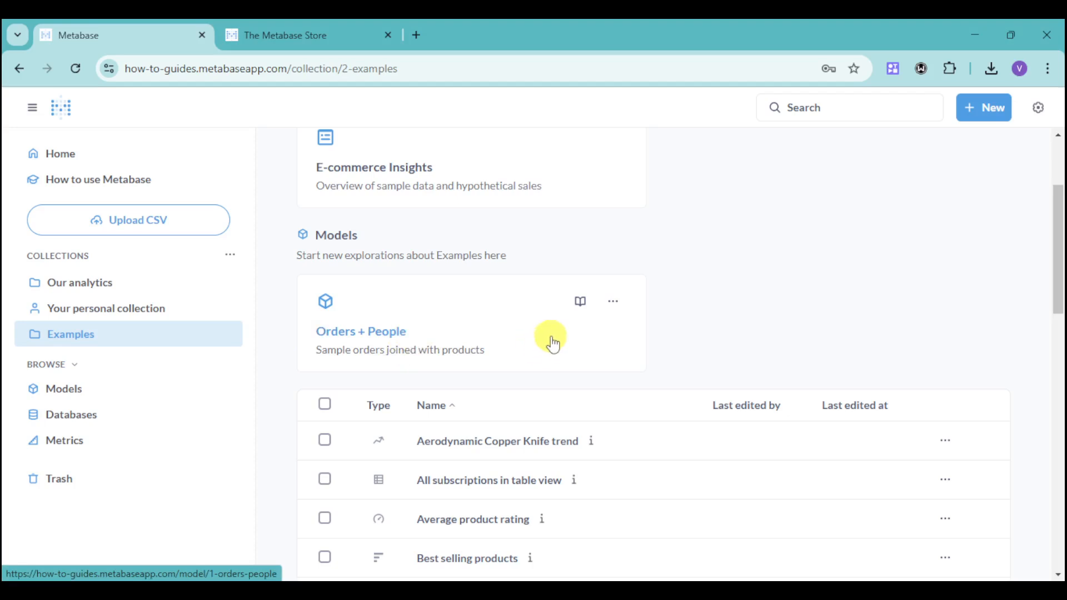
left_click(455, 332)
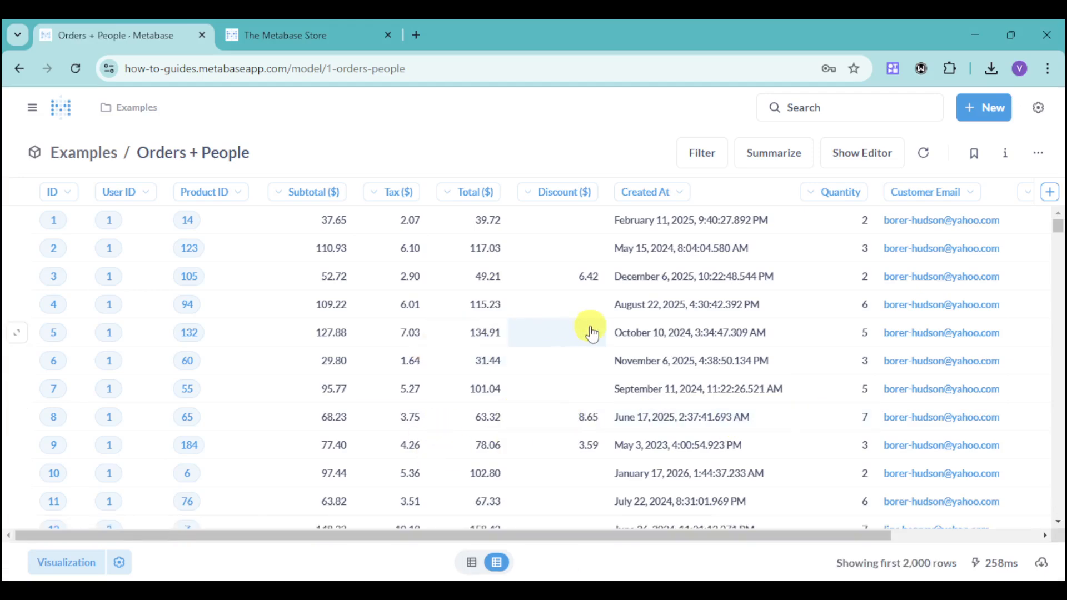
- Browse the Orders + People rows and preview the data with the Pie and Progress visualizations
scroll(661, 353, "down", 4)
scroll(662, 354, "down", 20)
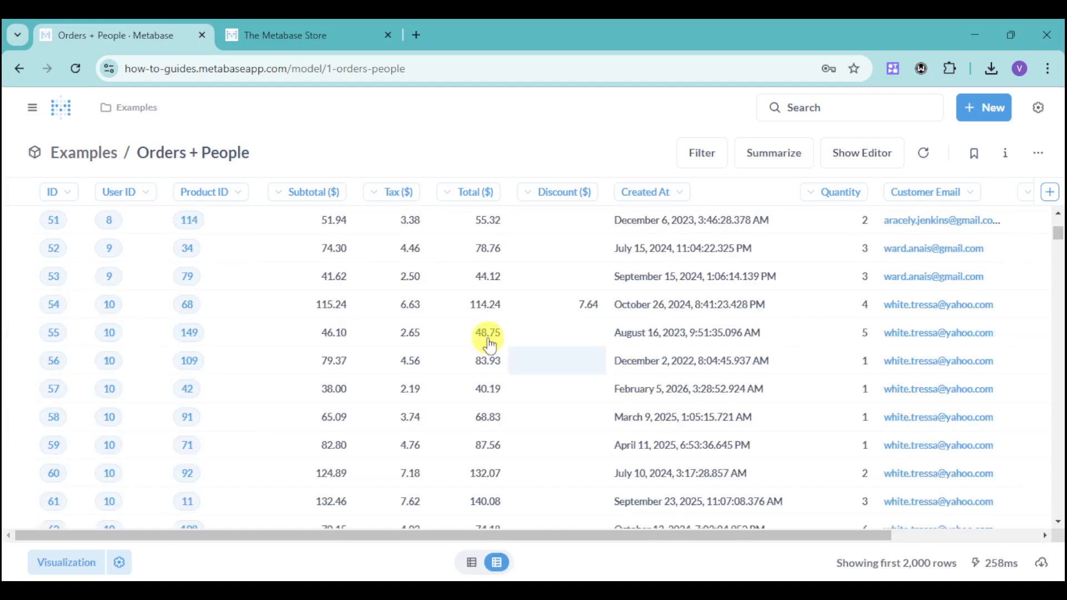
left_click(84, 560)
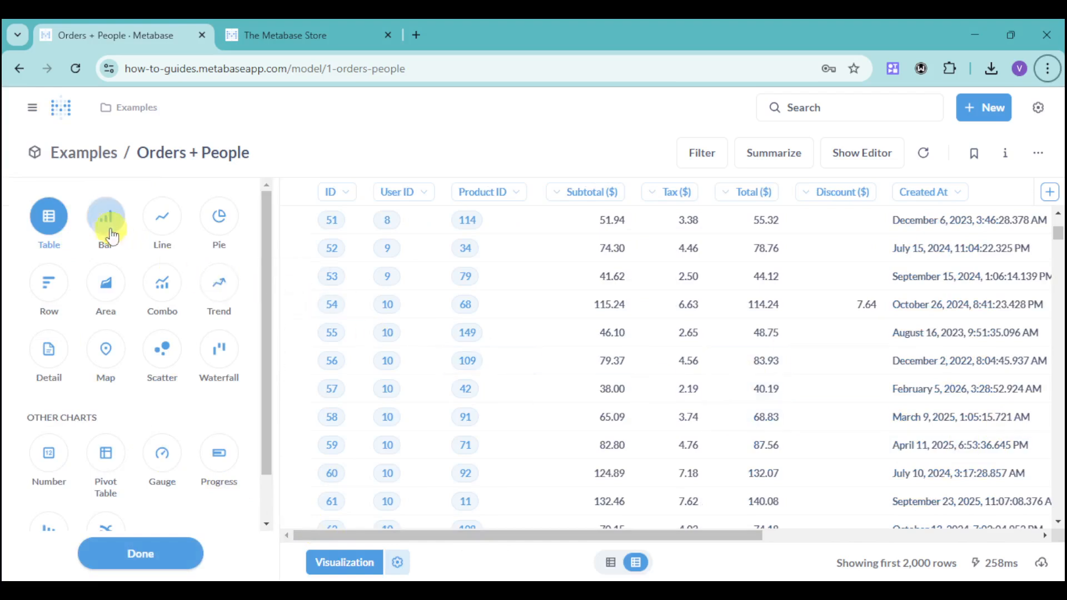
left_click(121, 256)
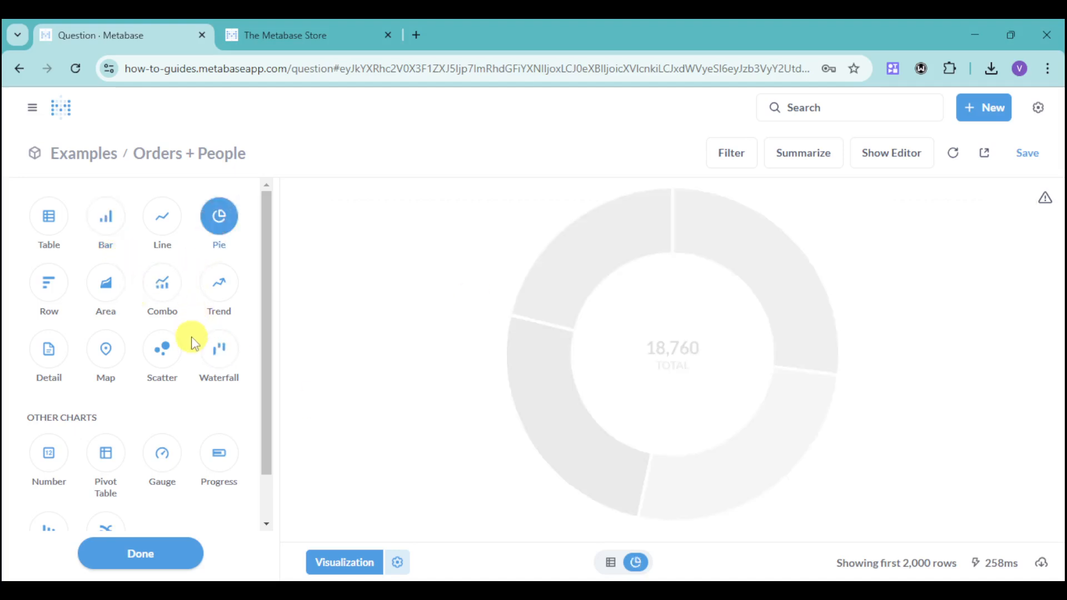
left_click(222, 455)
scroll(167, 411, "down", 1)
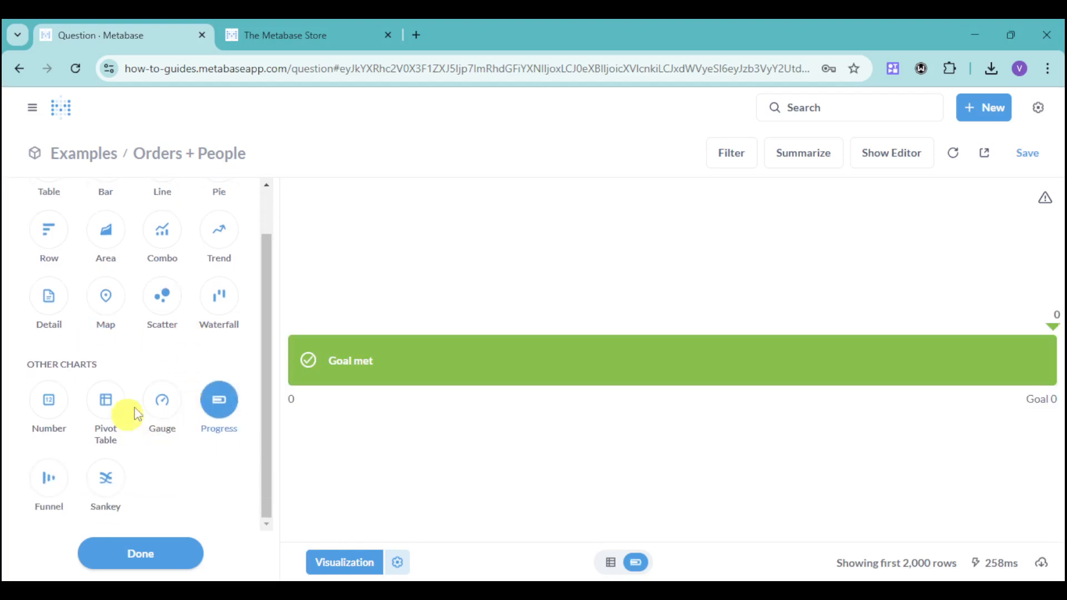
scroll(179, 382, "up", 1)
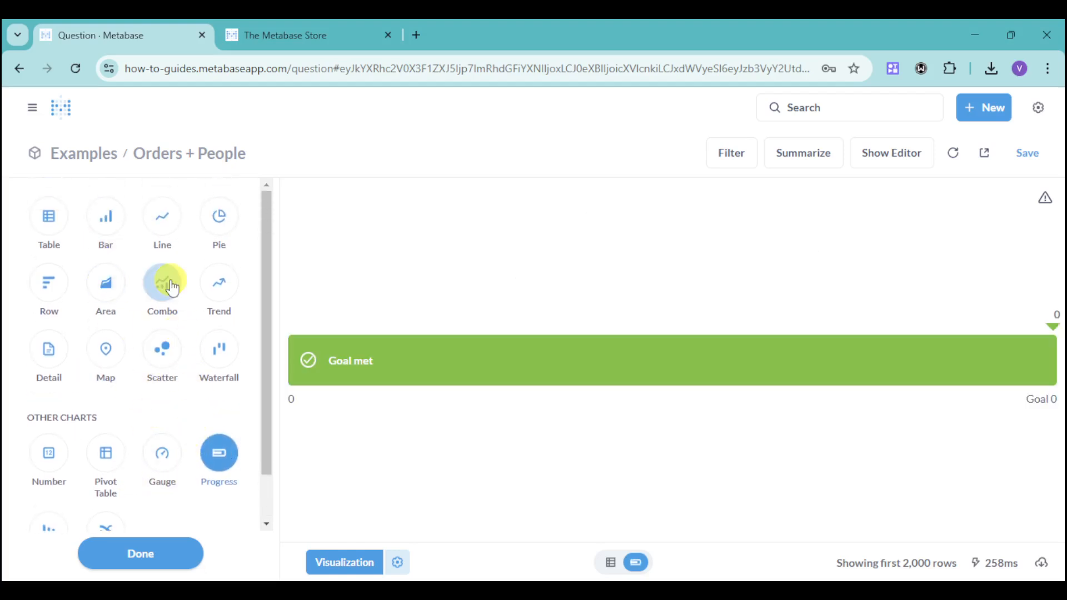
- Open the navigation sidebar and browse the list of databases
left_click(37, 113)
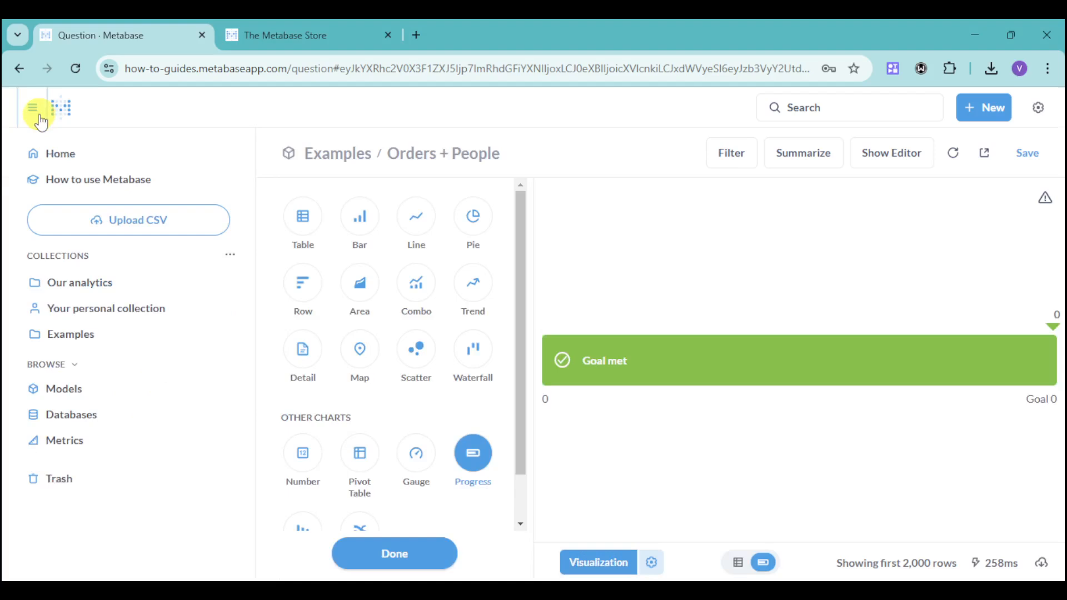
left_click(100, 418)
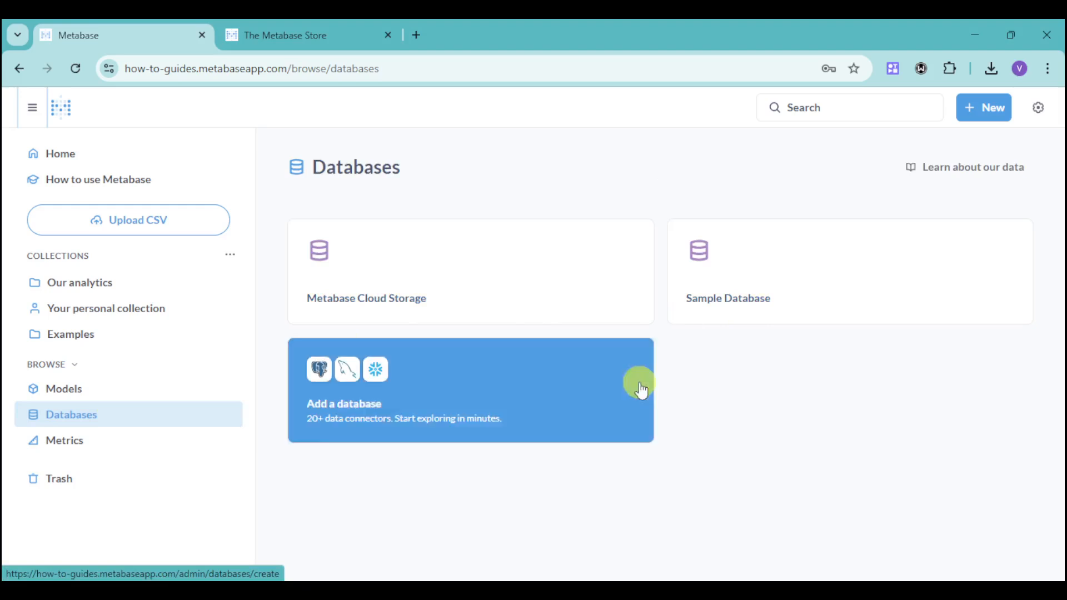
- Start a new SQL query on Metabase Cloud Storage and insert the database keyword from autocomplete
left_click(982, 119)
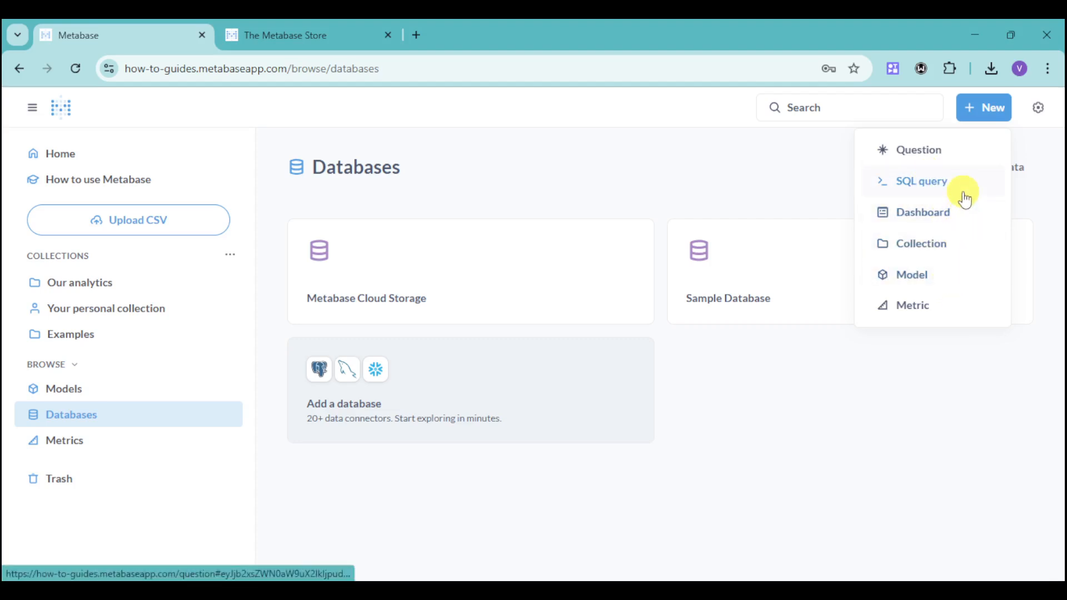
left_click(939, 185)
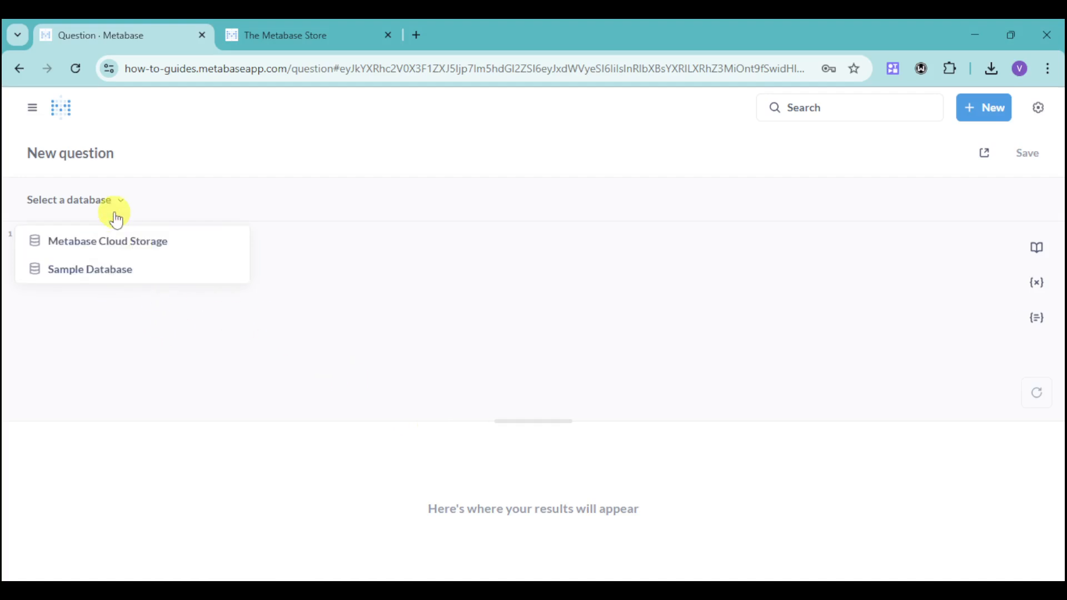
left_click(204, 276)
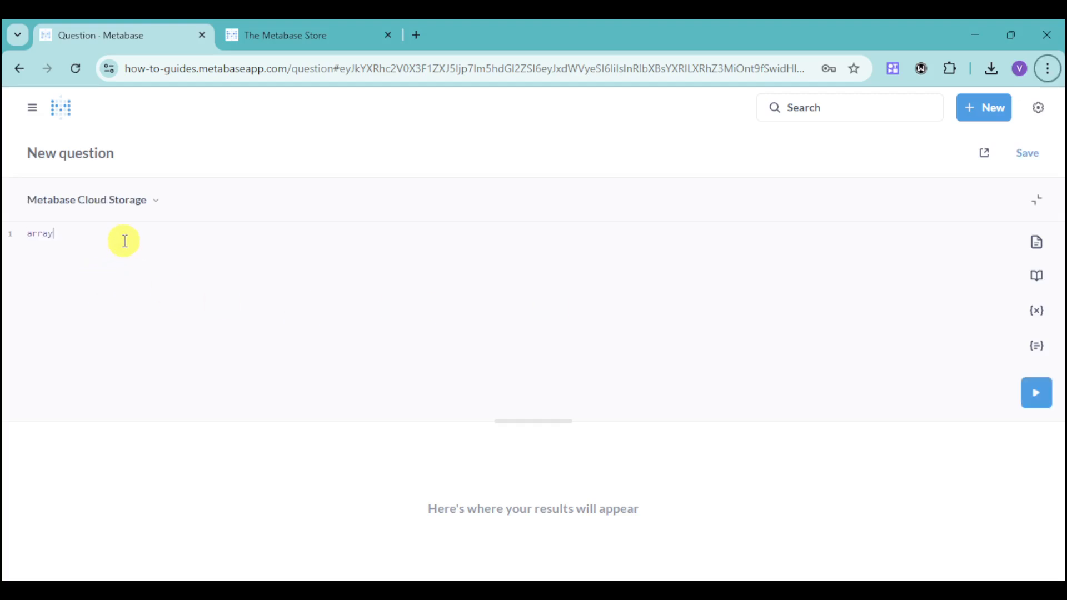
key("alt+f")
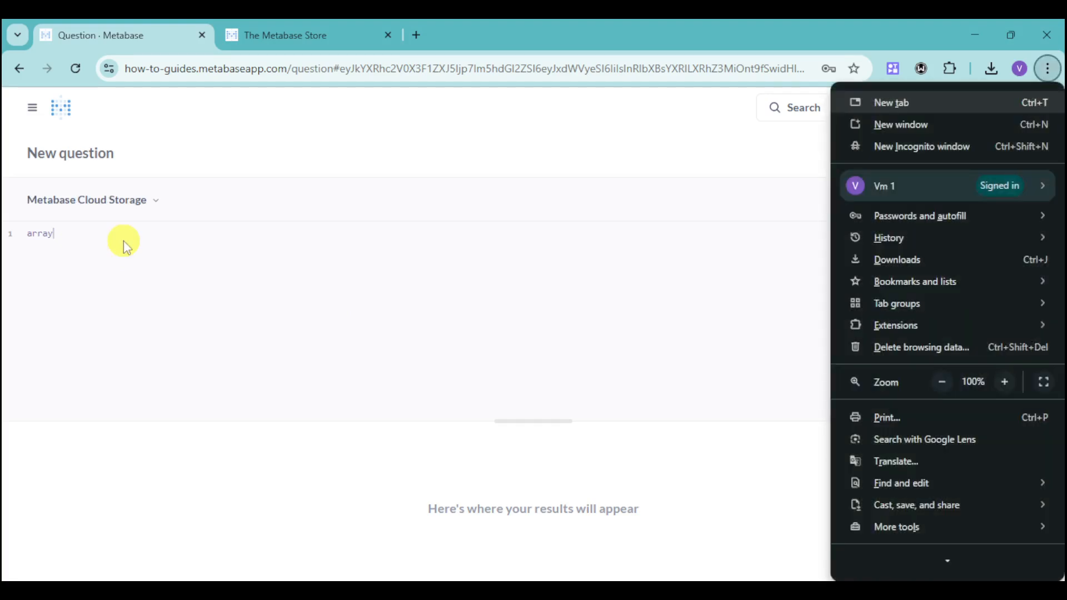
left_click(123, 245)
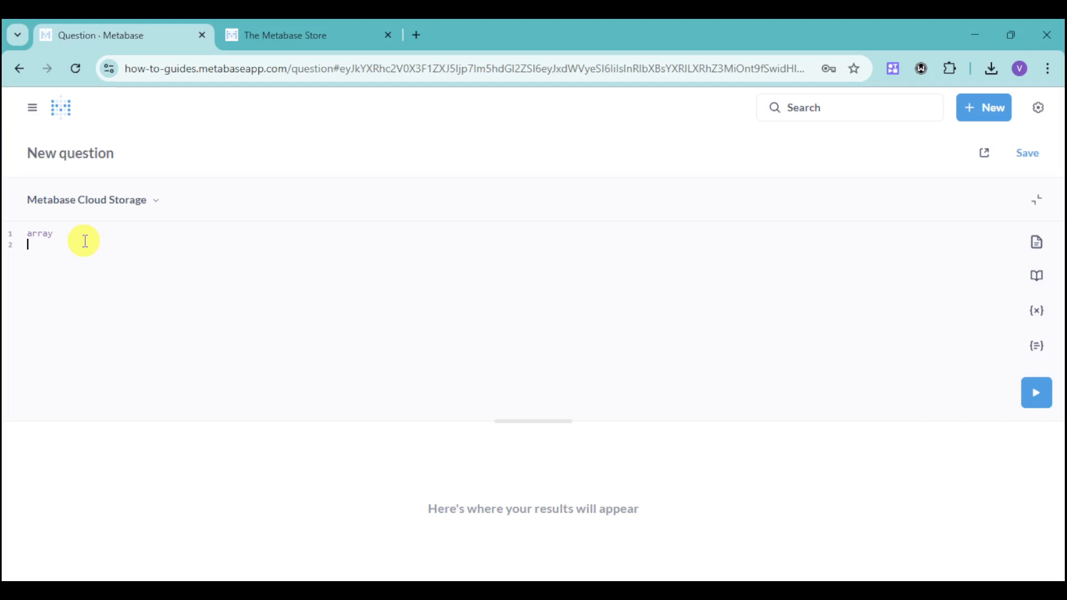
type("a")
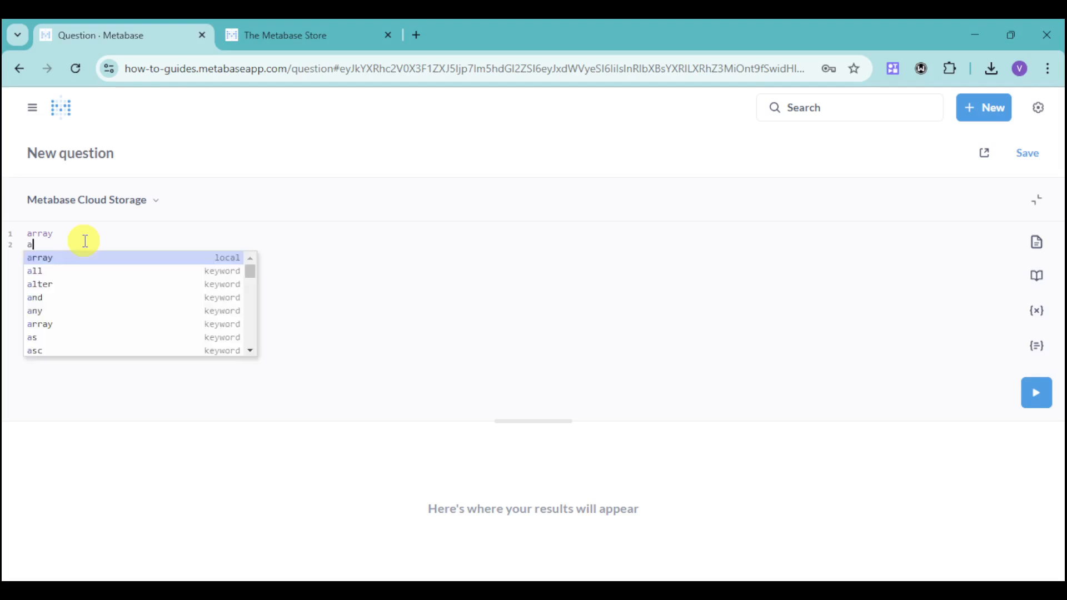
scroll(106, 300, "down", 2)
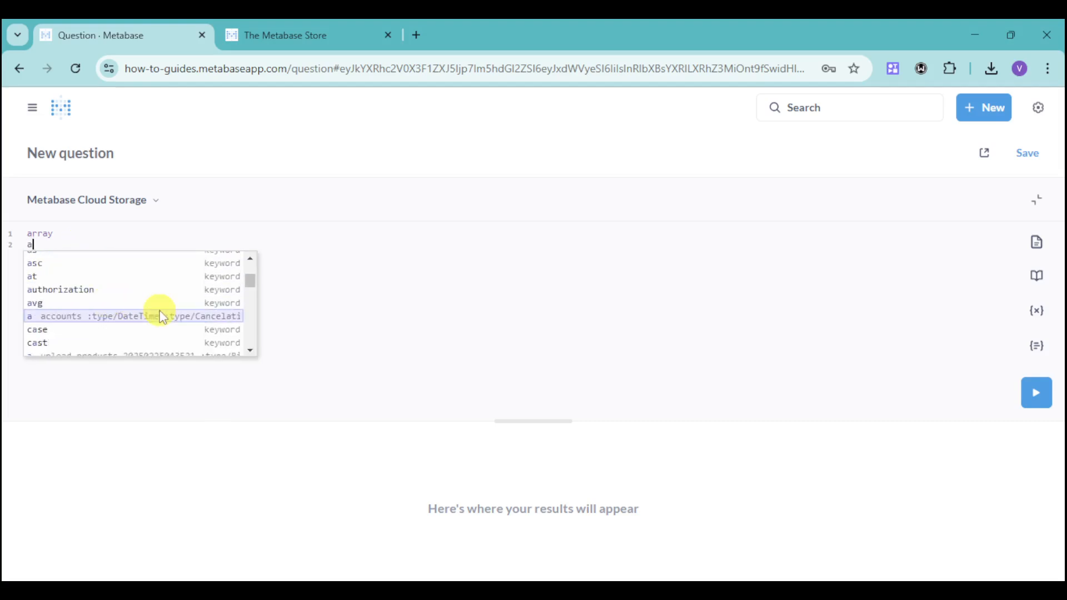
scroll(200, 342, "down", 1)
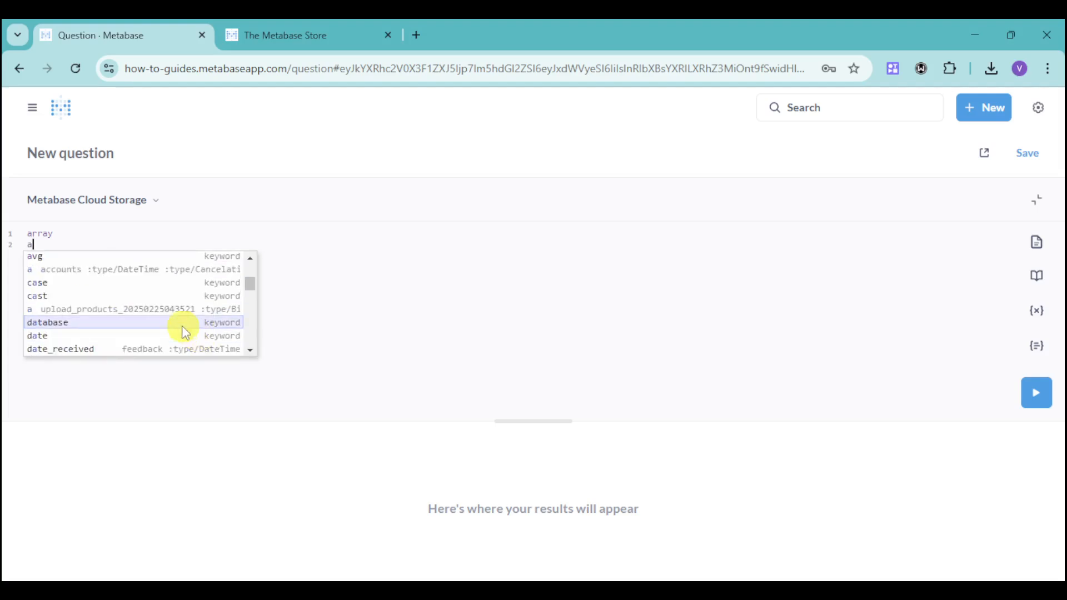
left_click(119, 321)
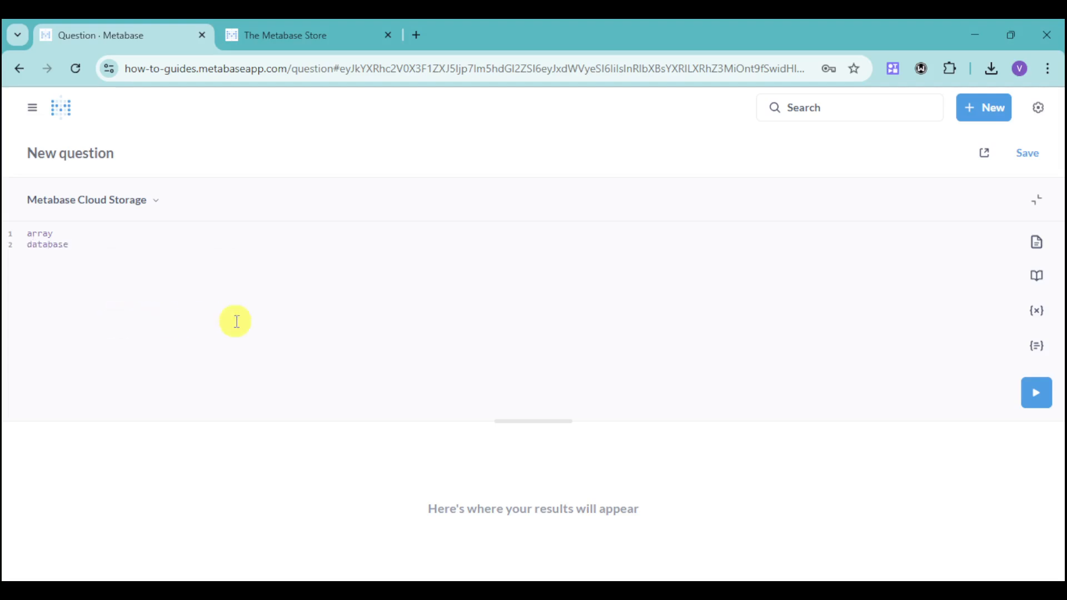
- Leave the draft query for the Databases page, discarding the unsaved changes
left_click(39, 118)
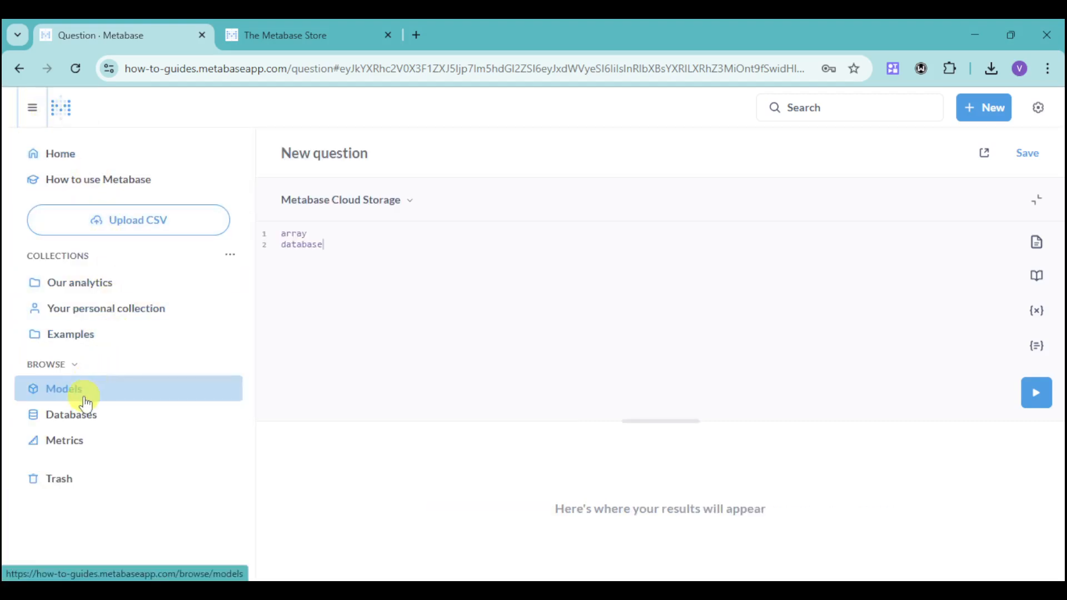
left_click(92, 420)
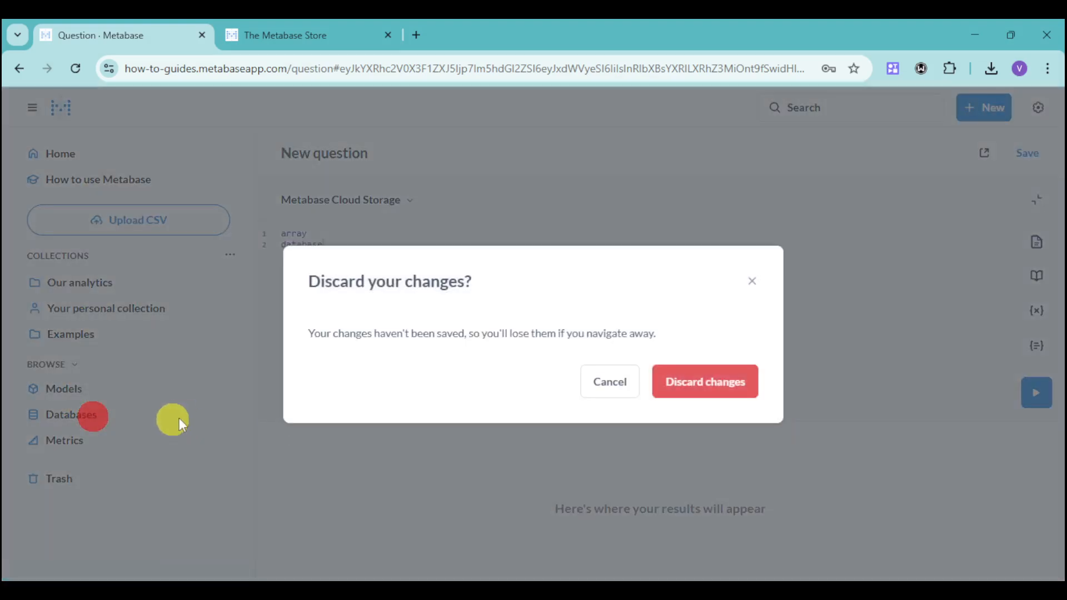
left_click(744, 390)
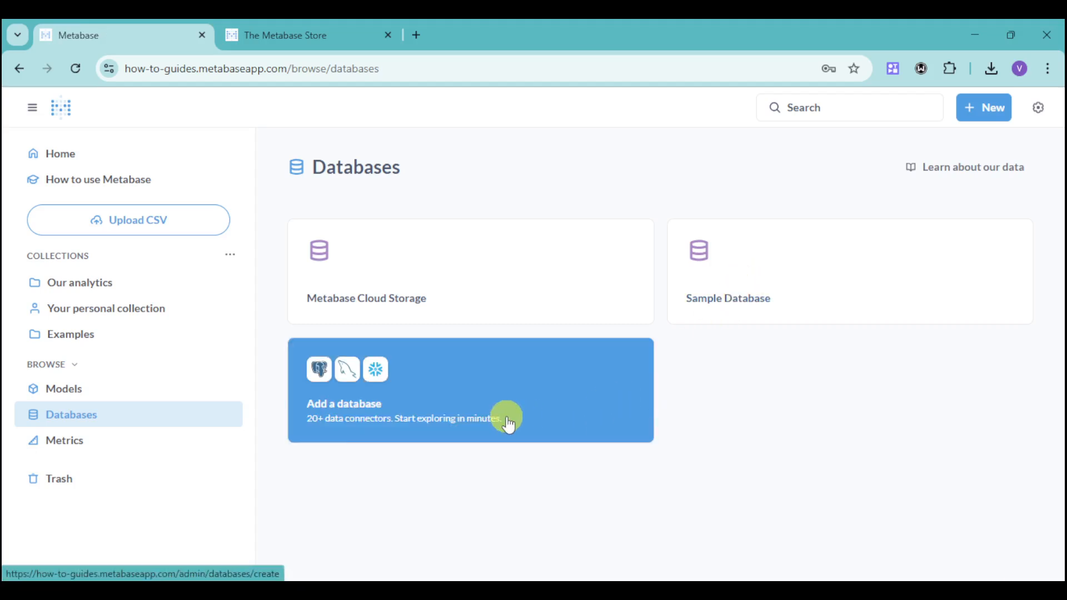
- Open the Add a database form and look through the available database types
left_click(550, 428)
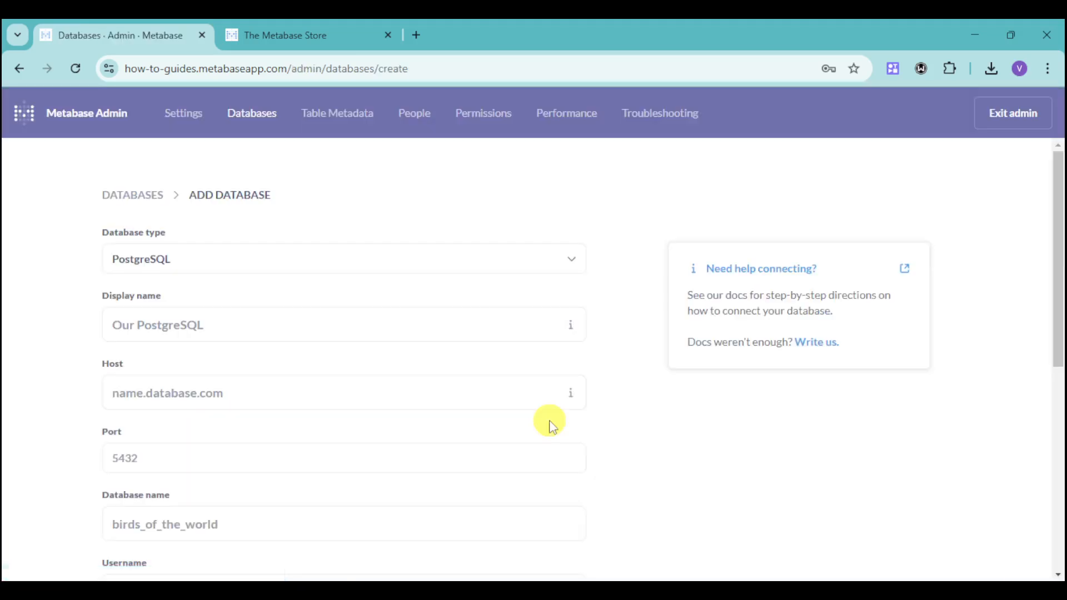
left_click(431, 256)
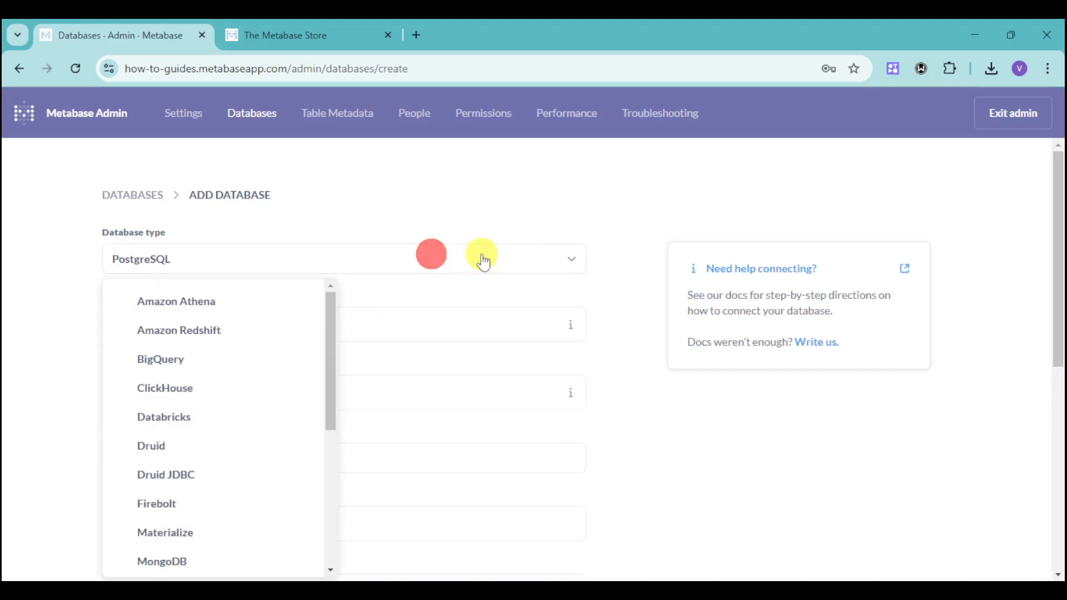
scroll(279, 412, "down", 5)
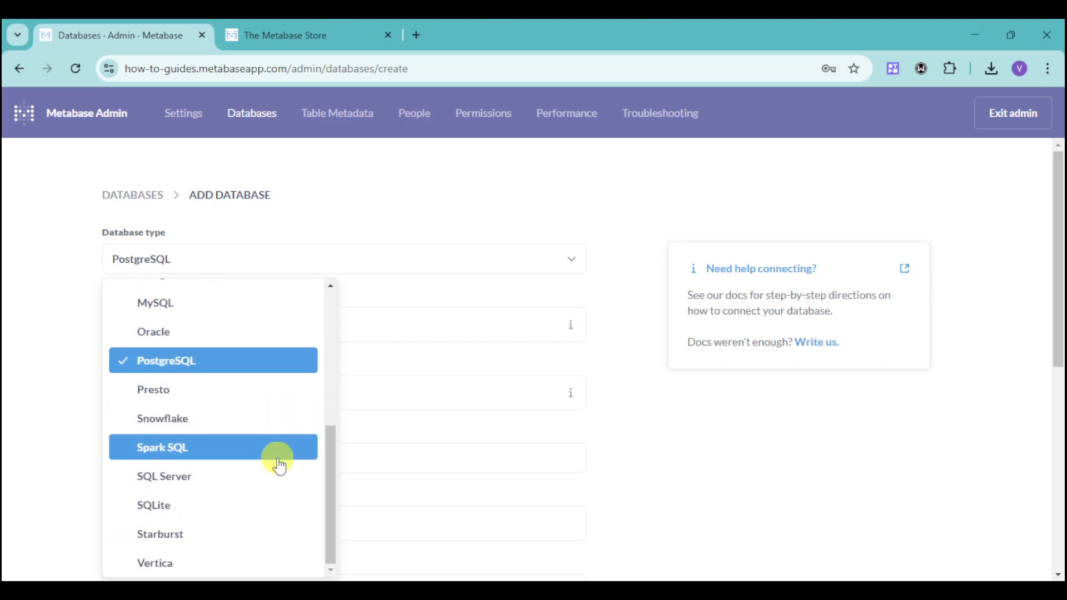
scroll(279, 466, "up", 5)
left_click(760, 450)
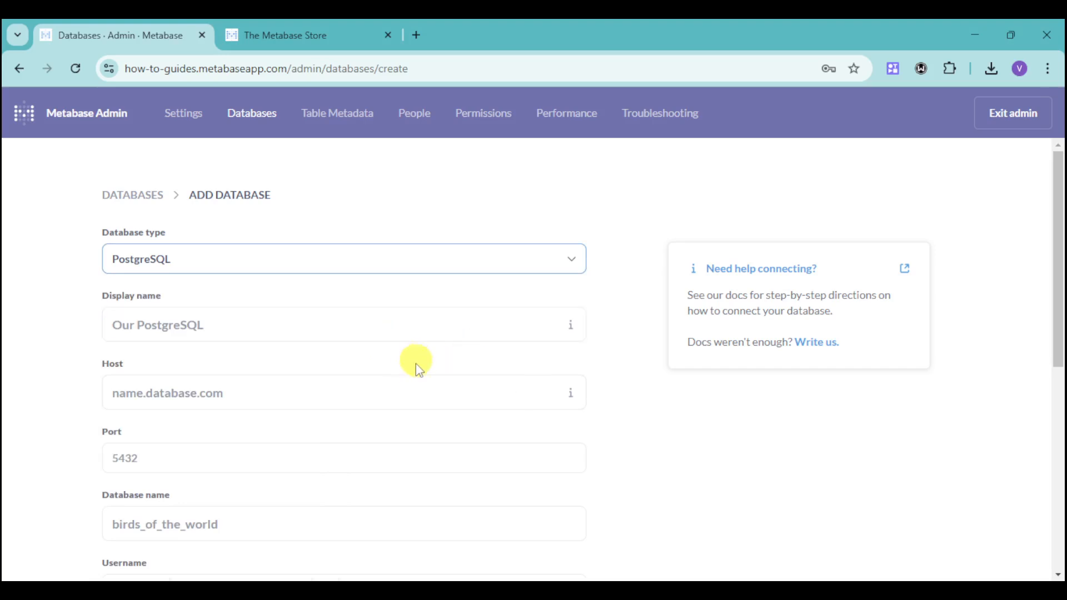
- Scroll through the PostgreSQL connection fields, then go back to the Databases page
scroll(292, 415, "down", 1)
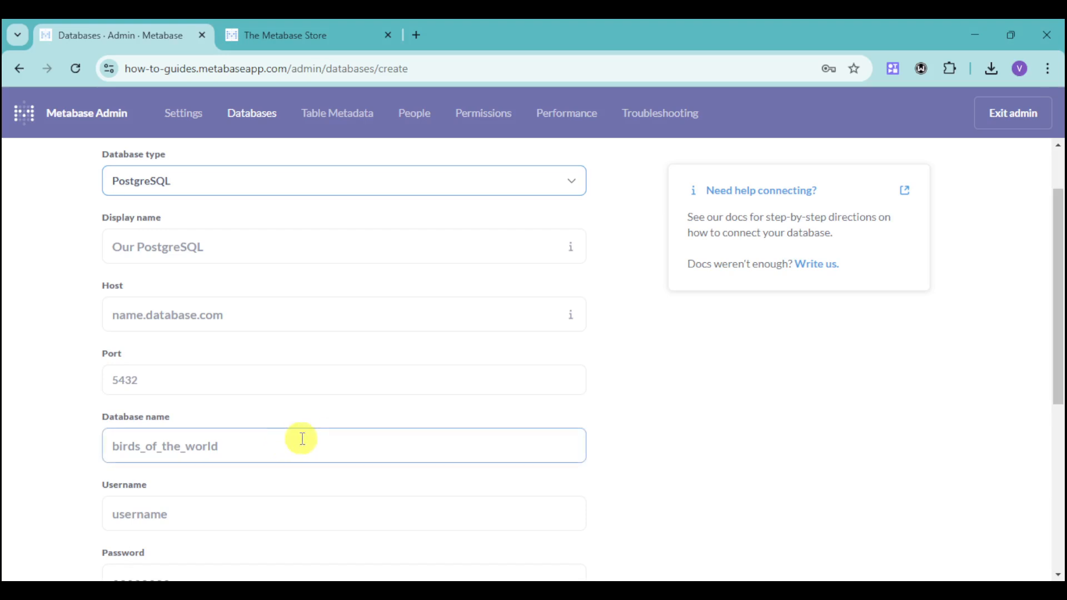
scroll(302, 439, "down", 3)
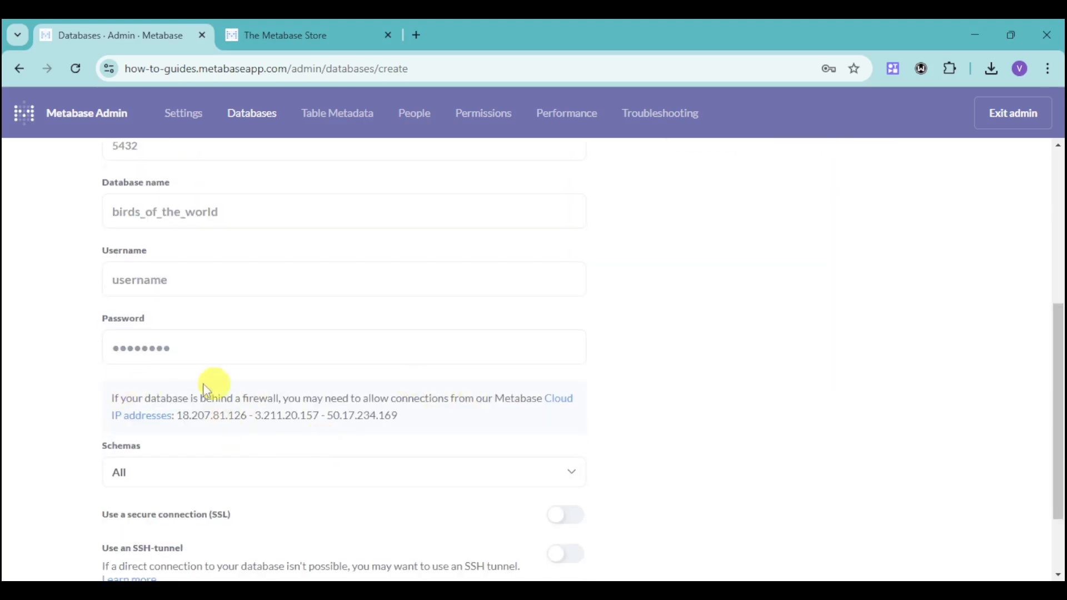
scroll(274, 381, "down", 1)
scroll(345, 387, "up", 5)
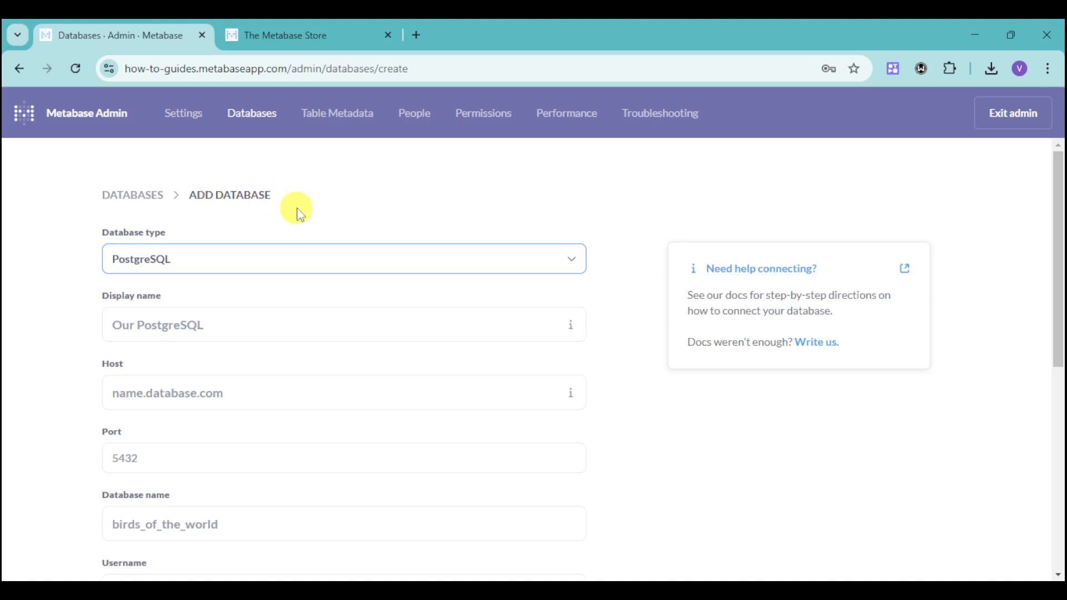
key("alt+Left")
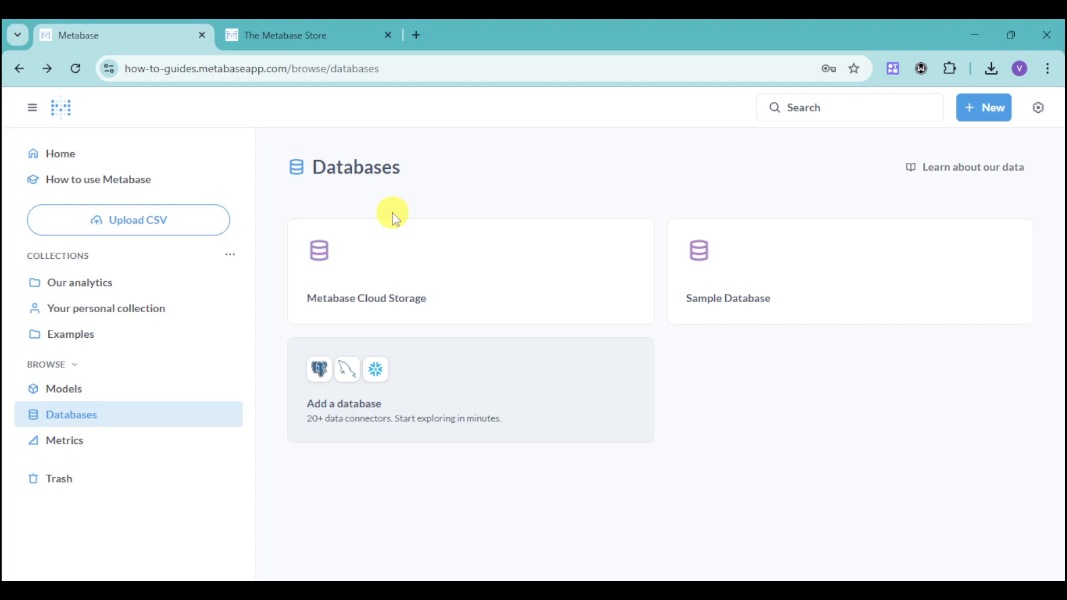
- Browse Metrics and start a new metric based on the Products model from Our analytics
left_click(137, 452)
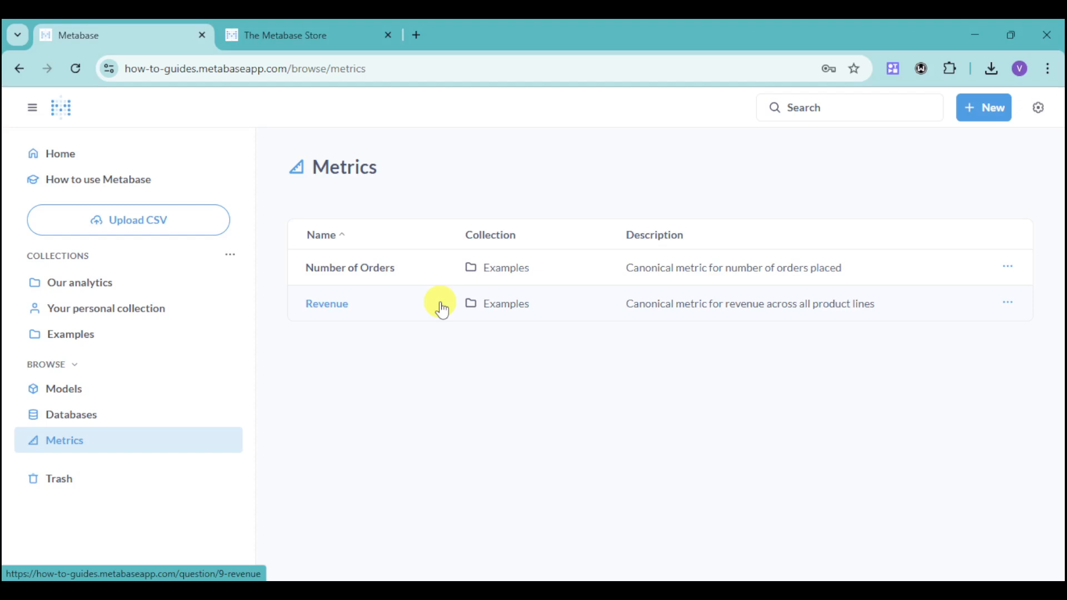
left_click(989, 111)
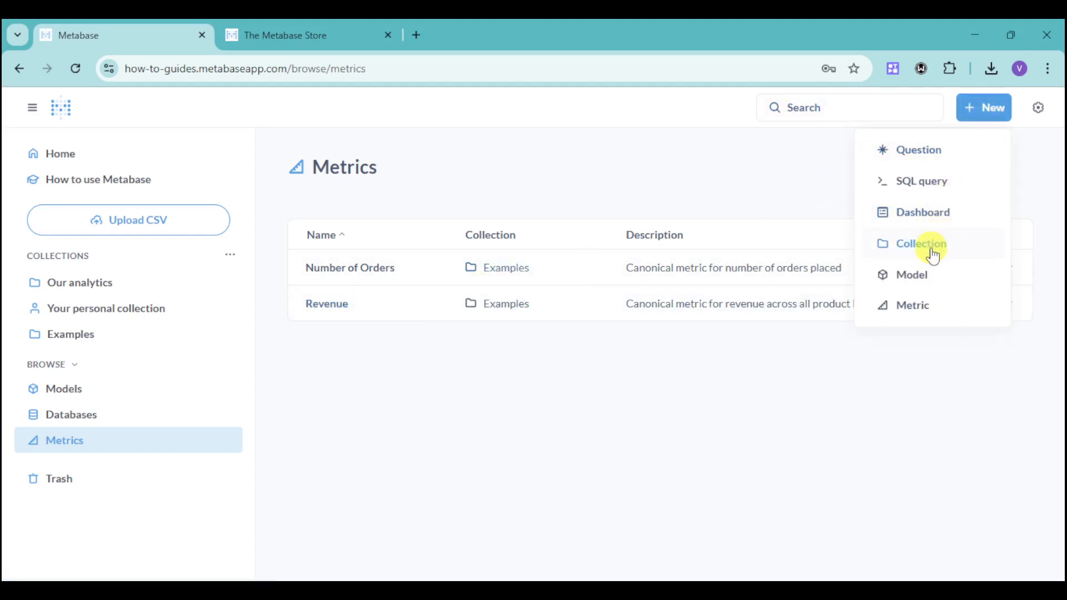
left_click(931, 305)
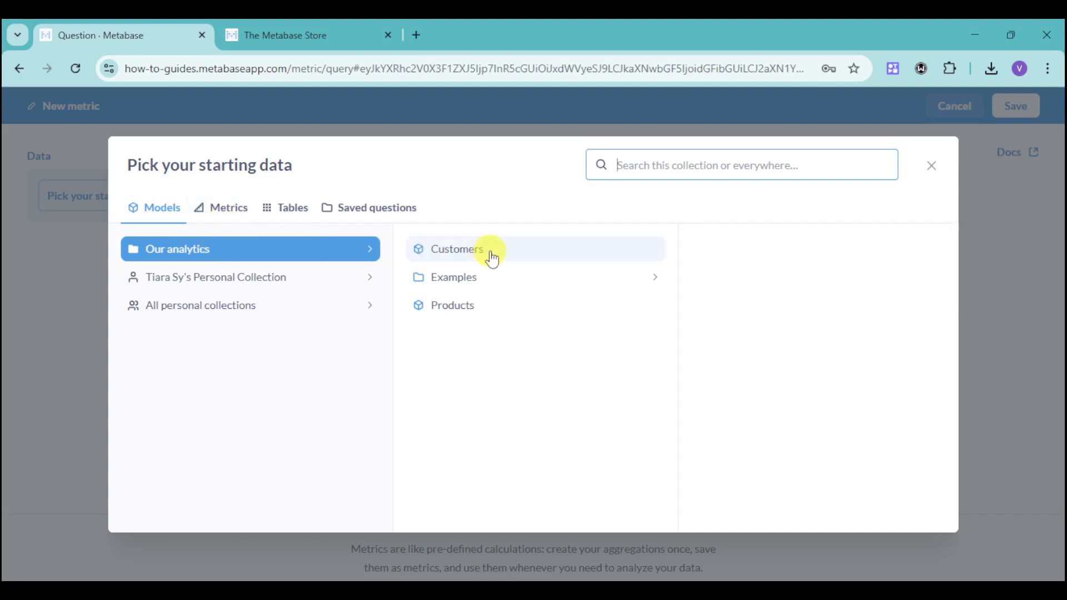
left_click(480, 303)
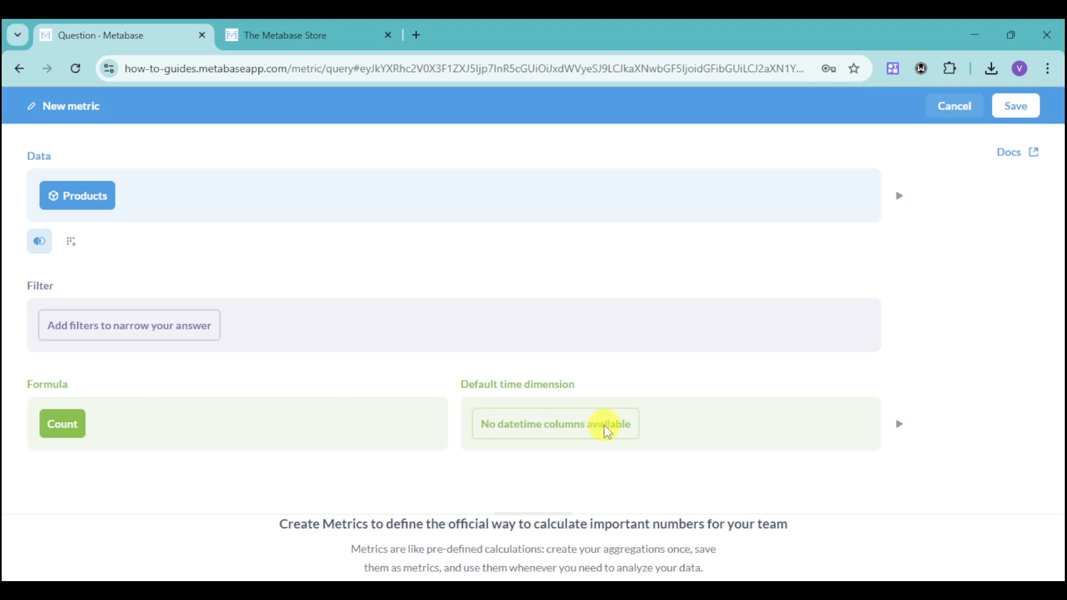
- Set the metric's formula to Sum of Price and save it as Products, Sum of Price in Our analytics
left_click(67, 424)
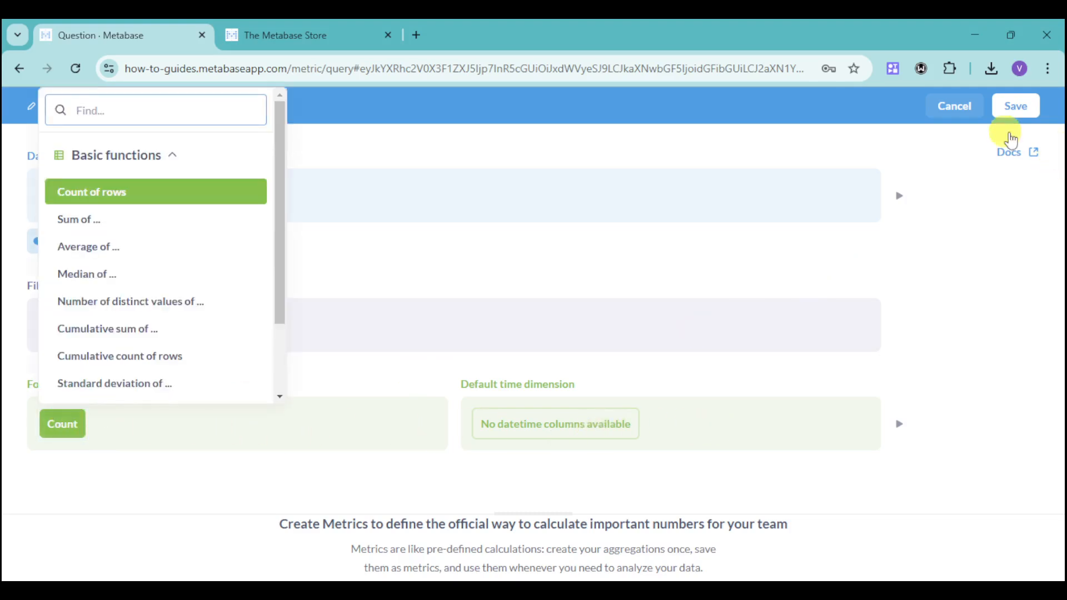
left_click(118, 220)
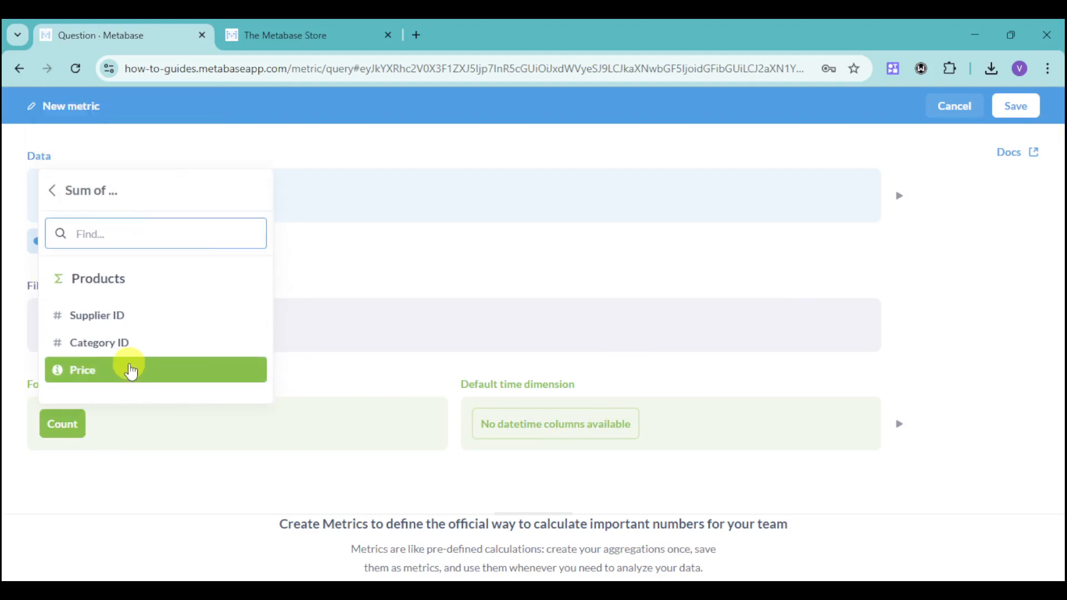
left_click(126, 376)
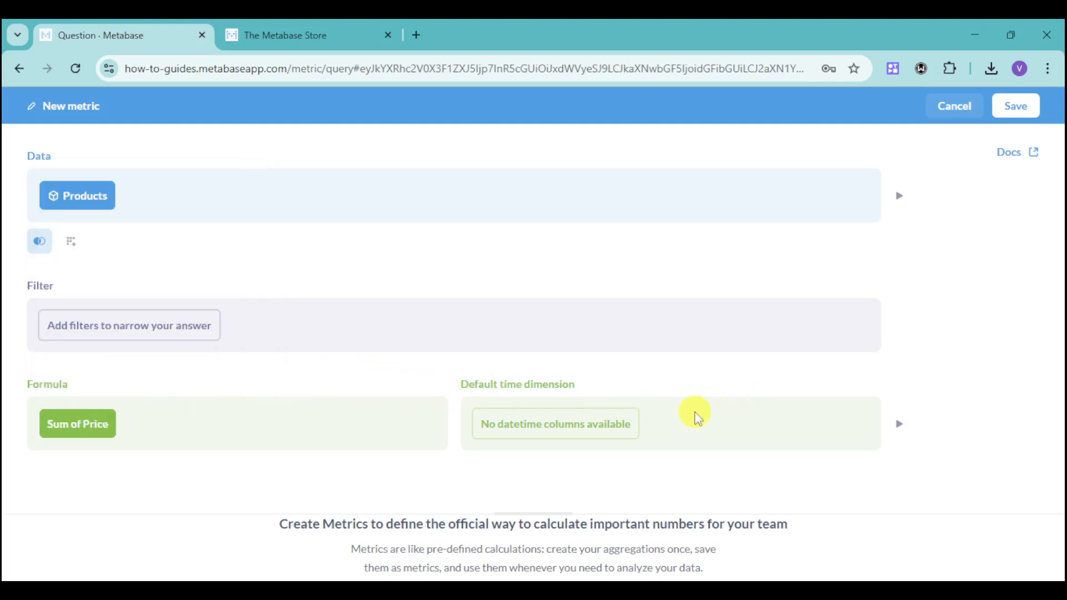
left_click(1019, 115)
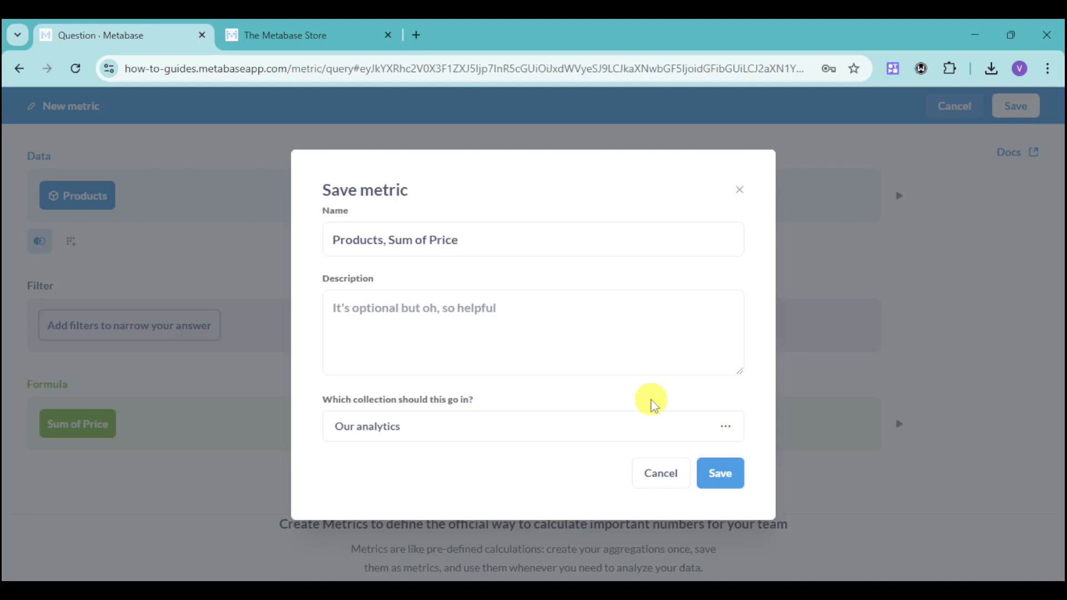
left_click(719, 473)
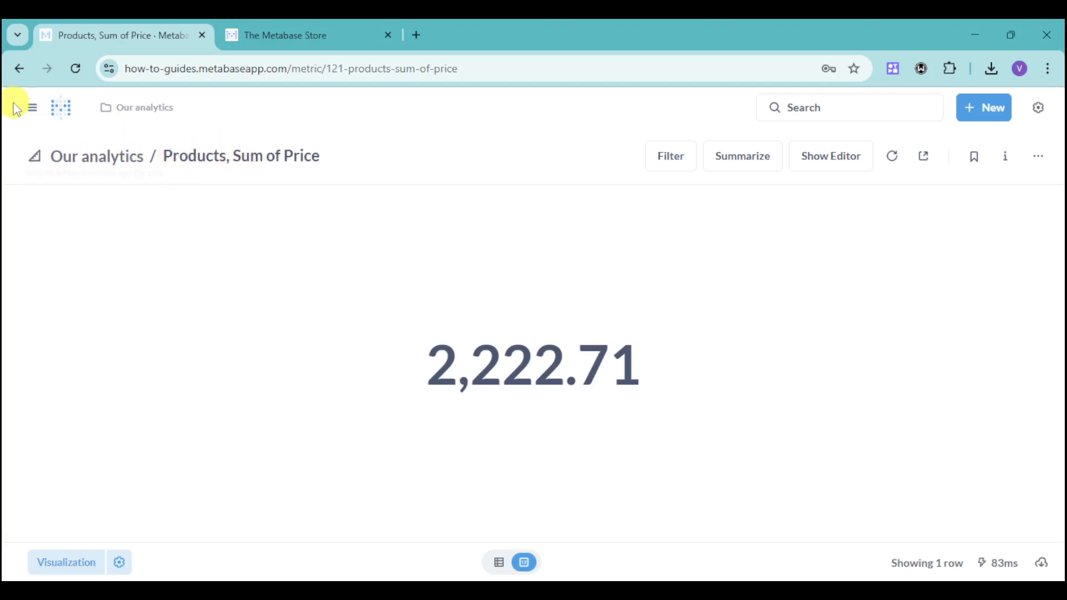
- Open the Customers model from the browsed Models list
left_click(32, 108)
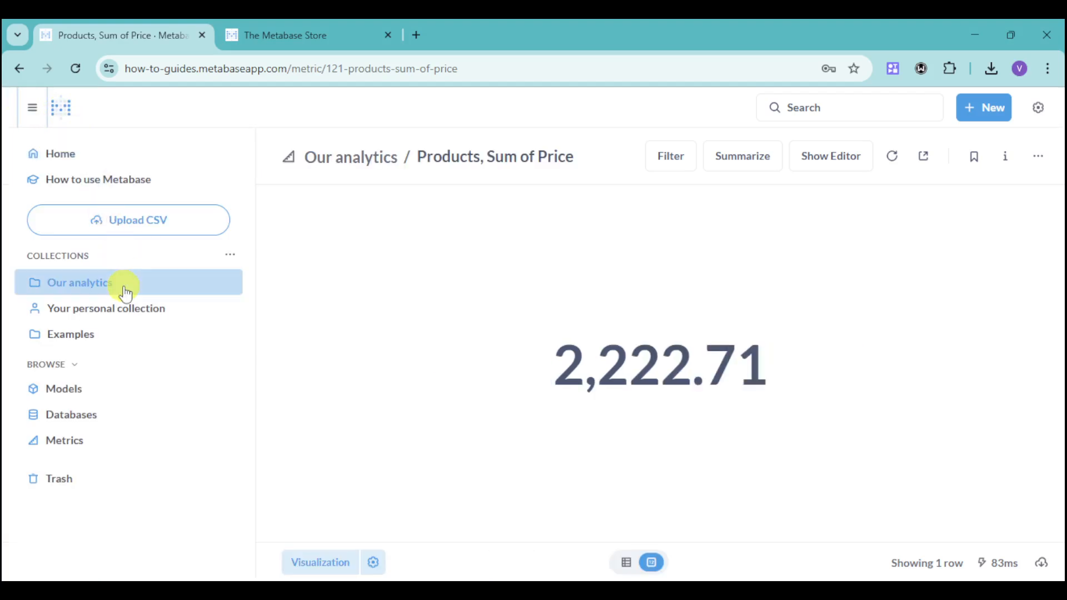
left_click(119, 389)
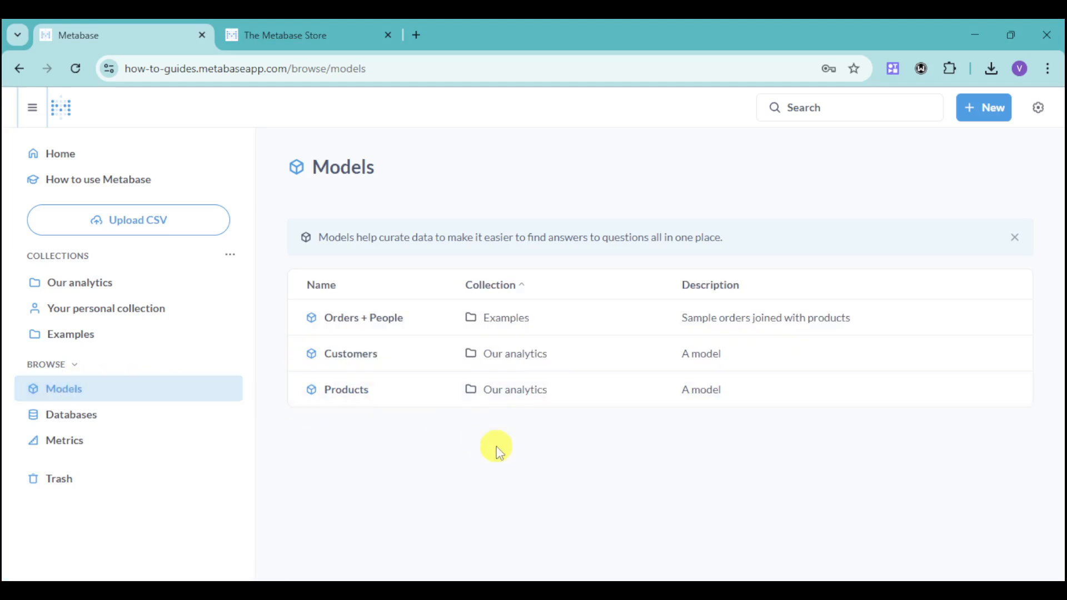
left_click(350, 354)
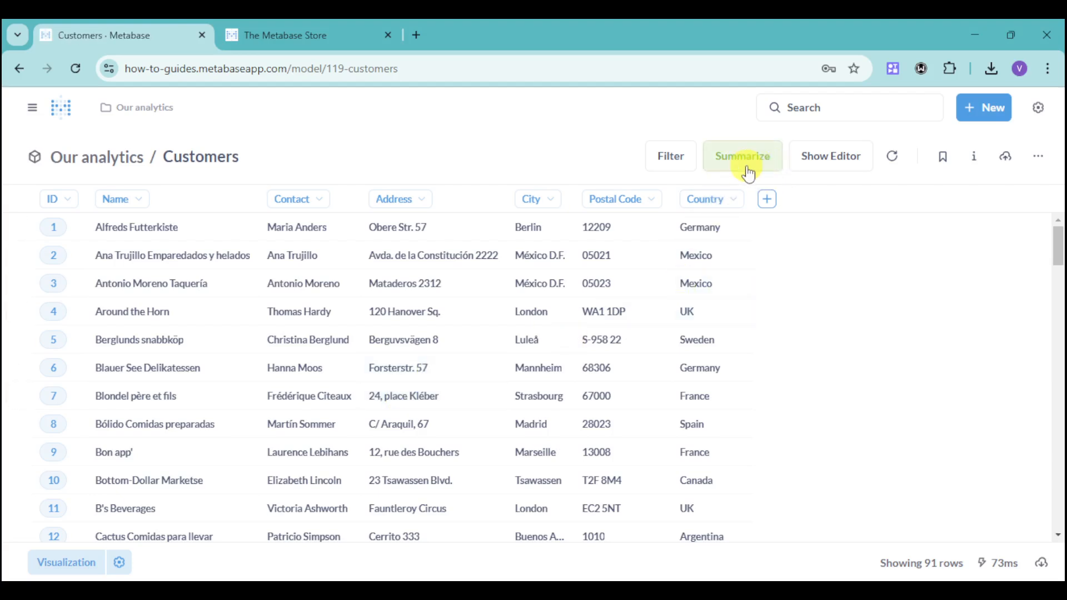
- Summarize the Customers model by Minimum of Name, replacing the default row count
left_click(747, 171)
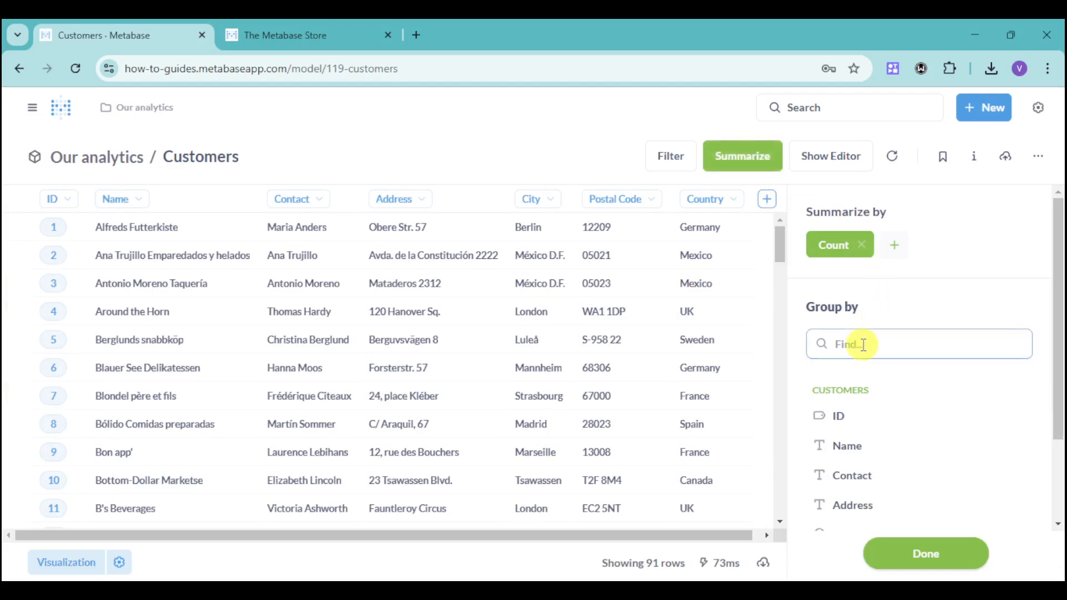
left_click(861, 245)
left_click(833, 255)
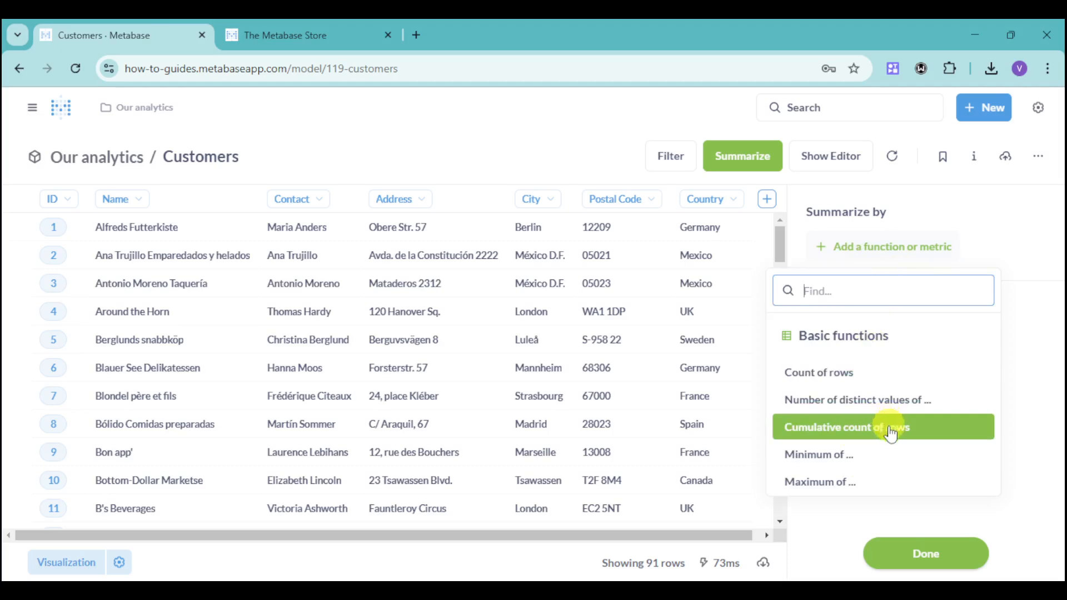
left_click(889, 374)
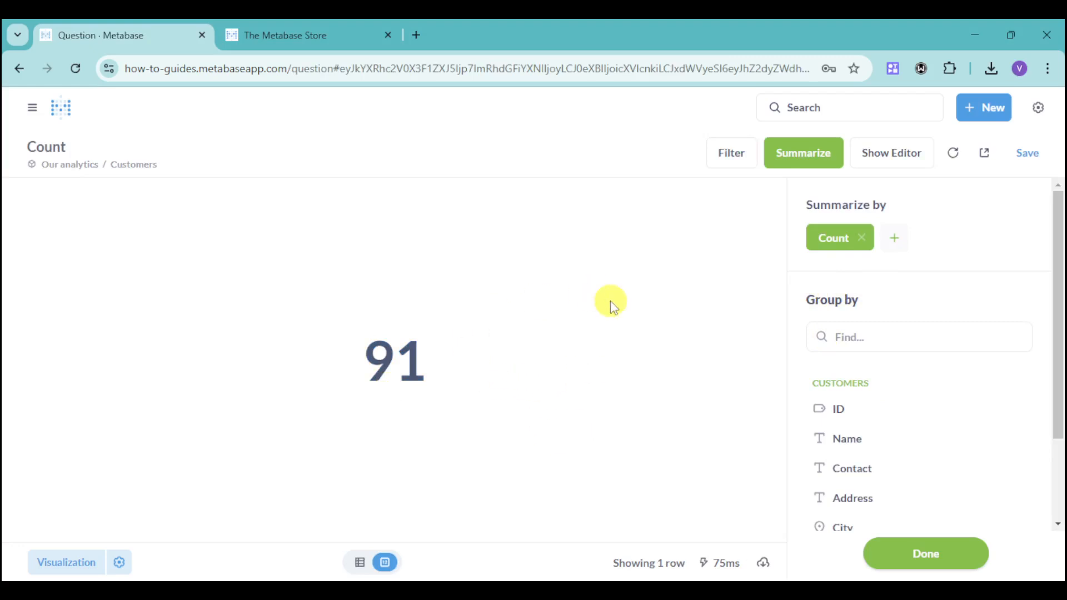
left_click(861, 239)
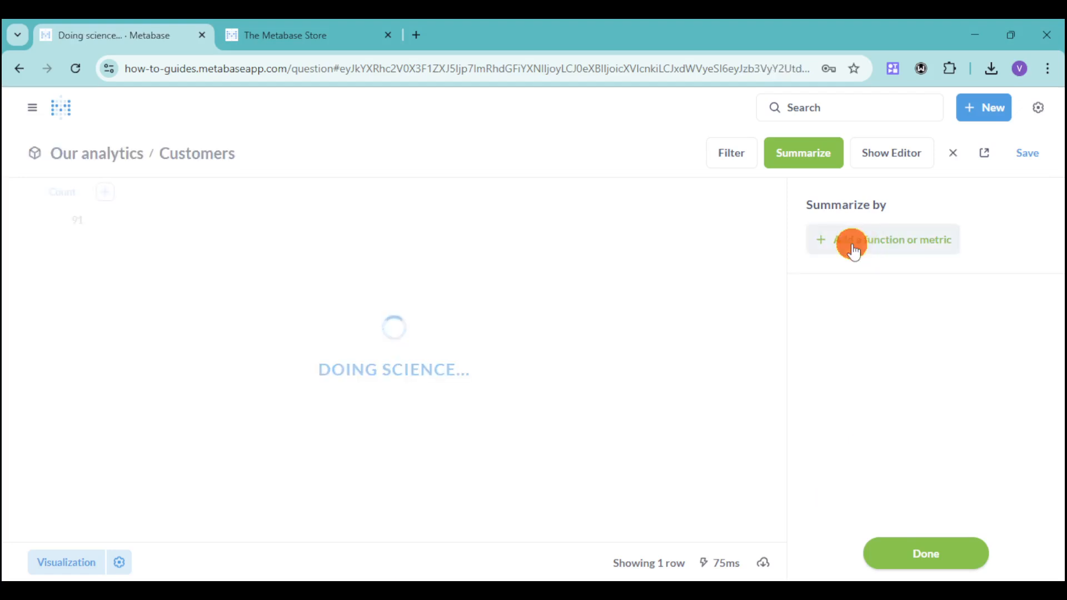
left_click(853, 251)
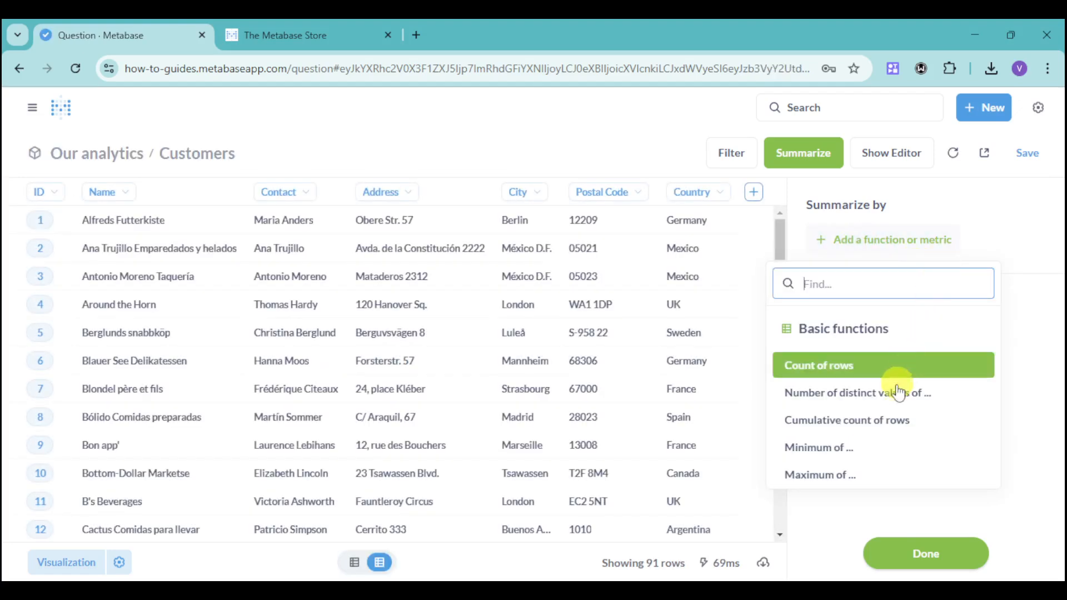
left_click(879, 448)
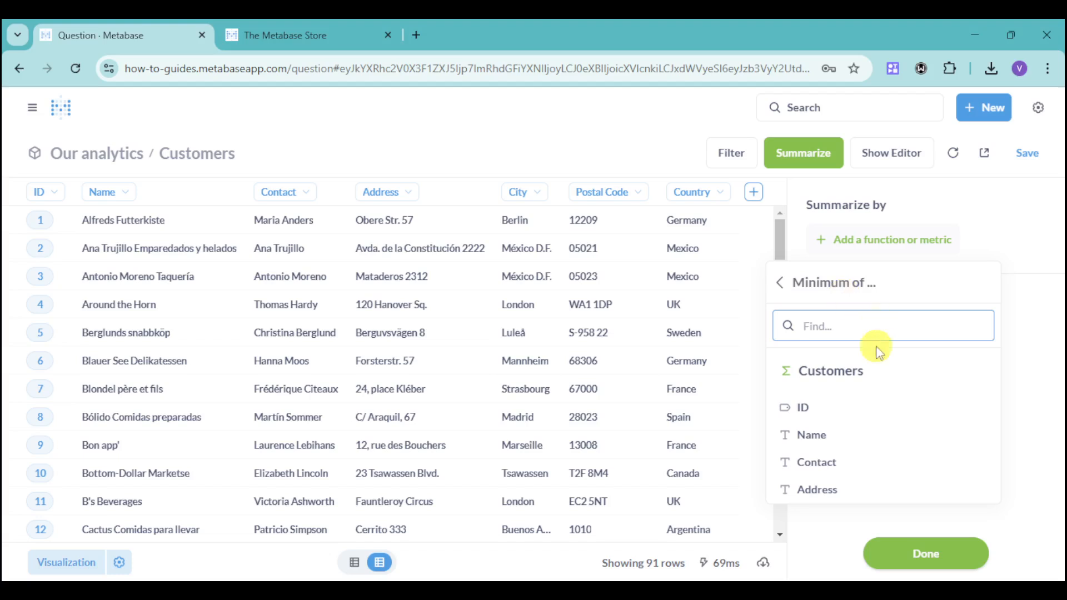
left_click(838, 434)
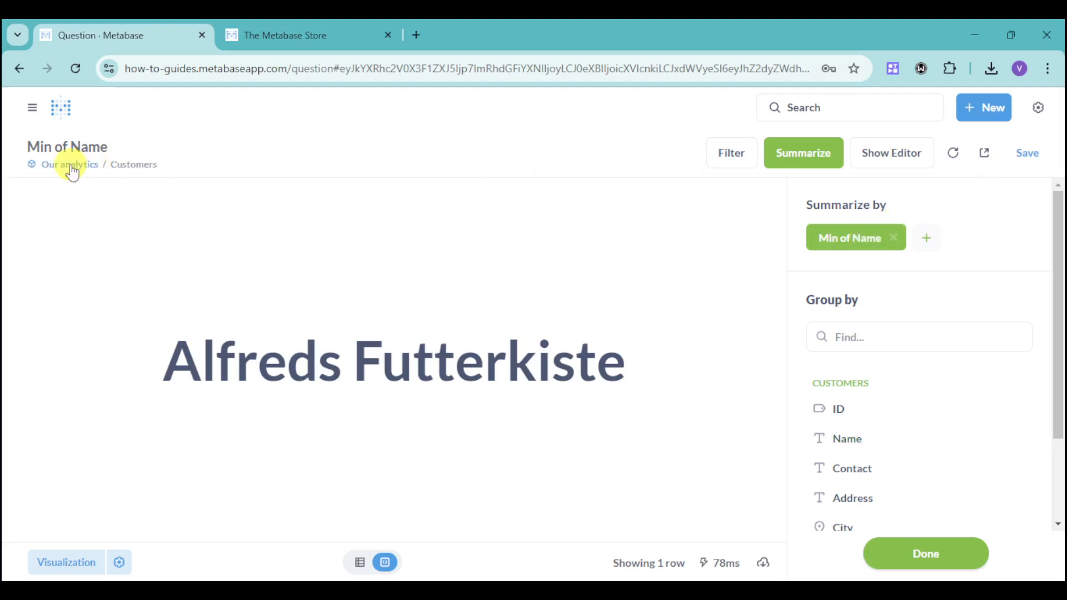
- Go to the home page and start a new dashboard named Orders on Shop with the description orders
left_click(32, 108)
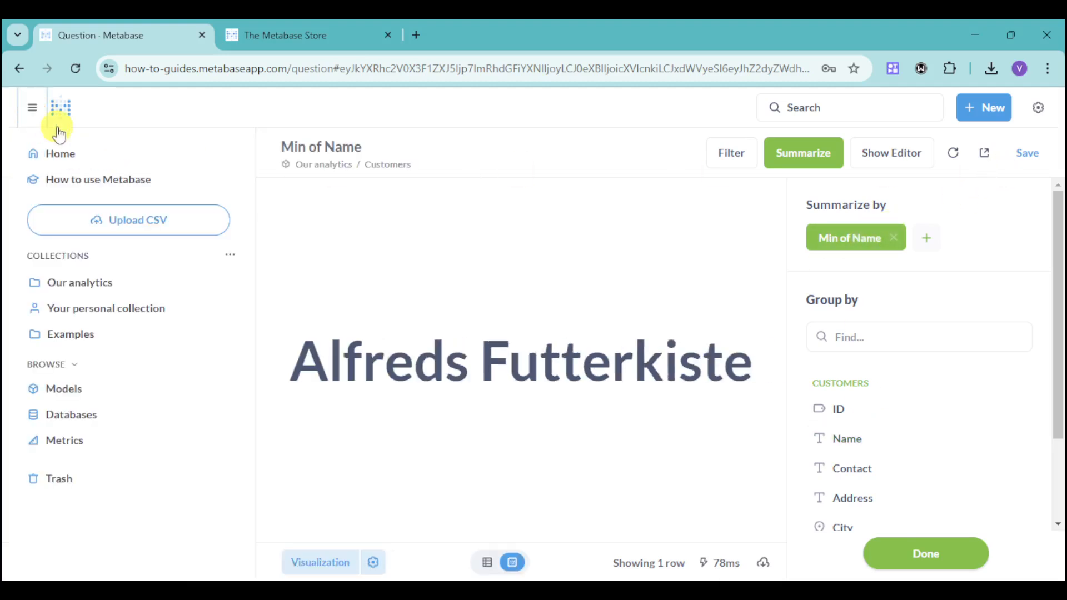
left_click(60, 110)
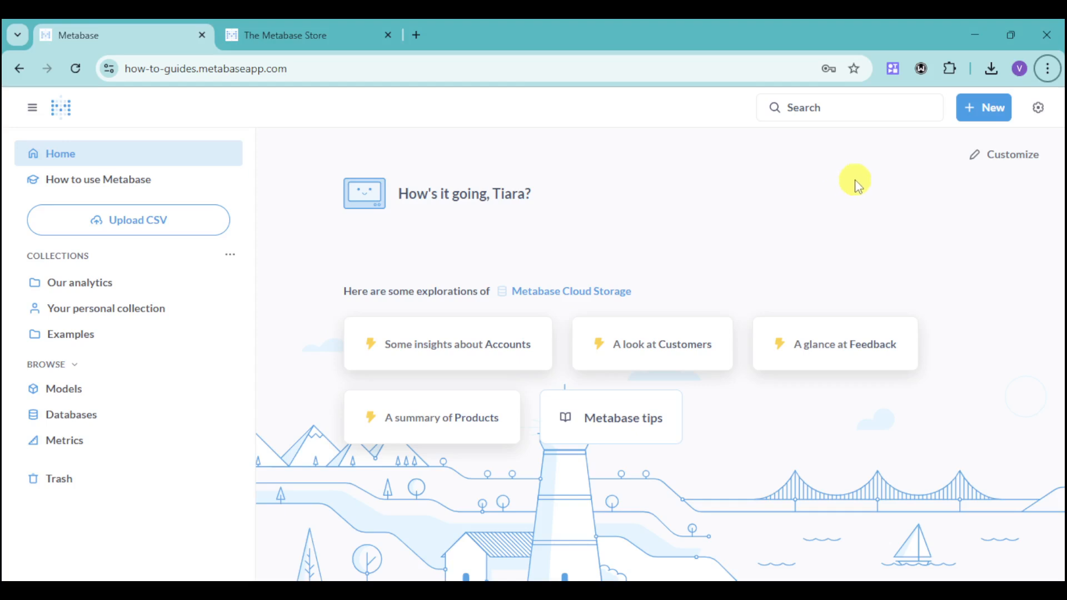
left_click(969, 107)
left_click(949, 221)
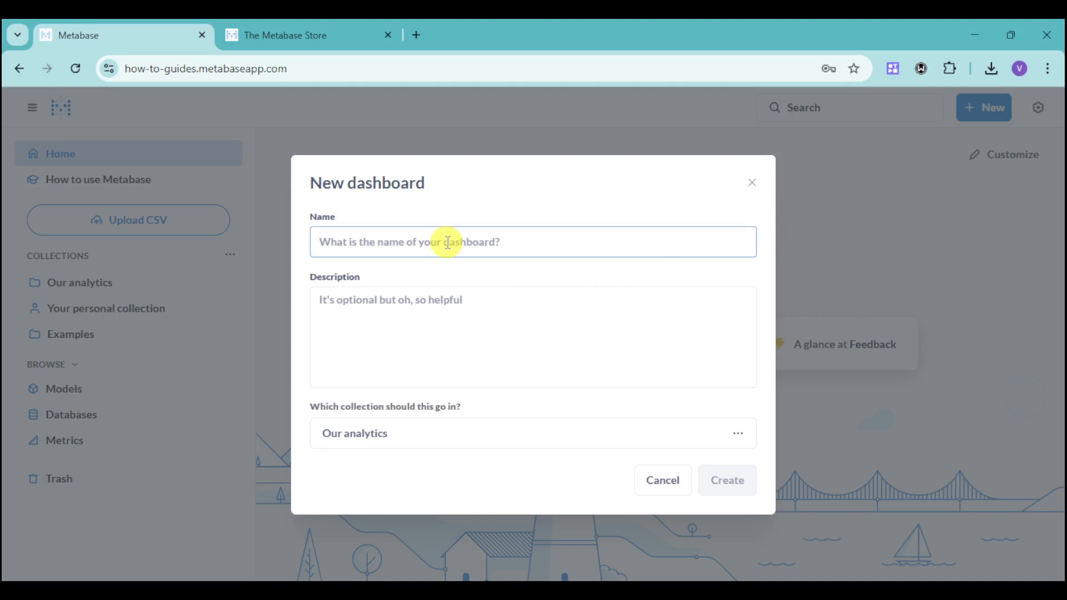
type("Orders on Shop")
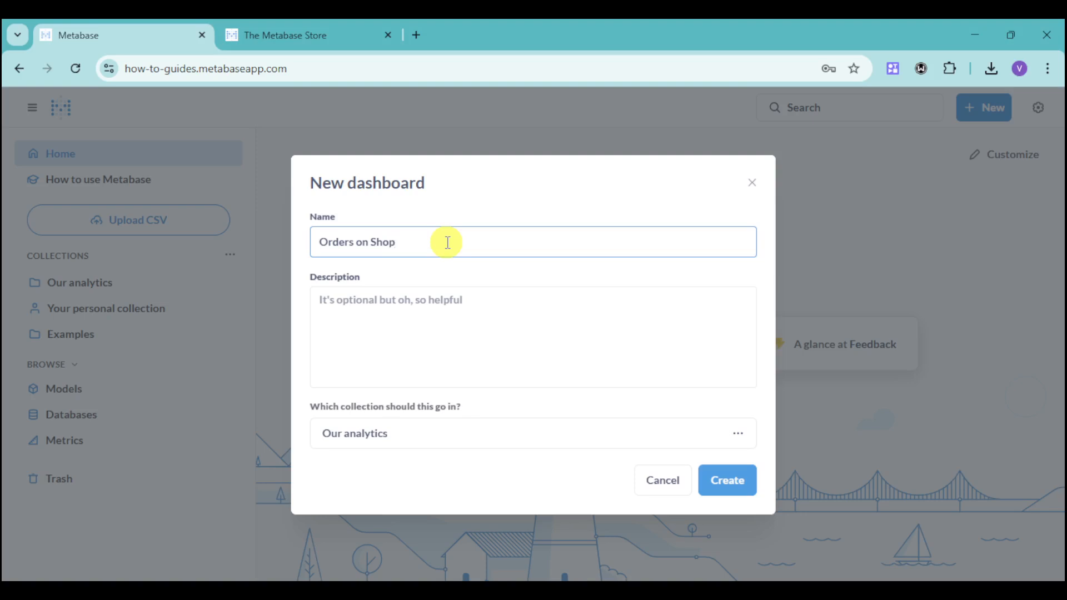
left_click(426, 311)
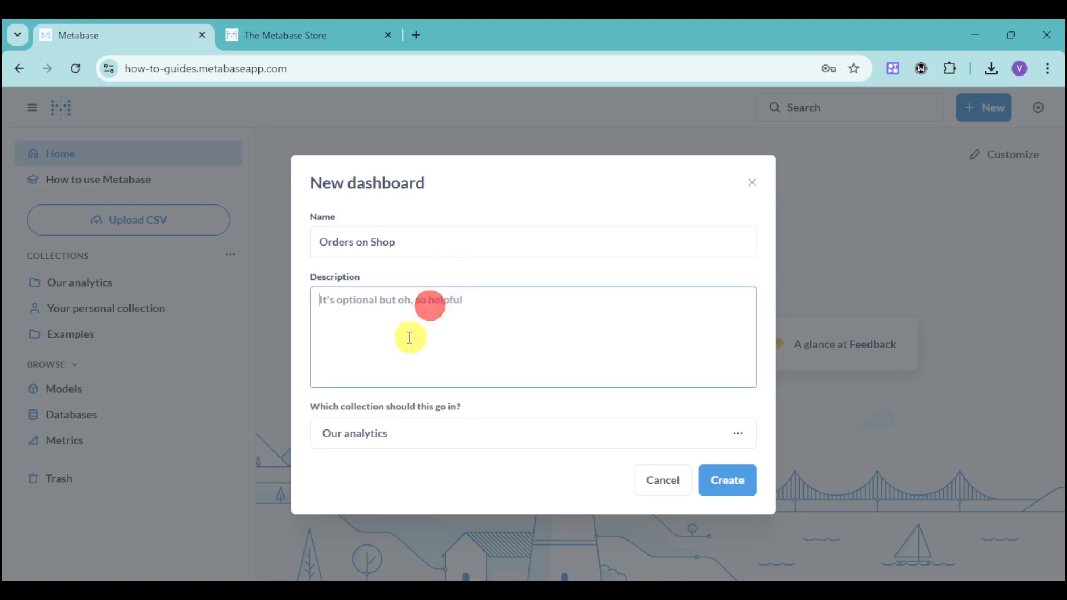
type("order")
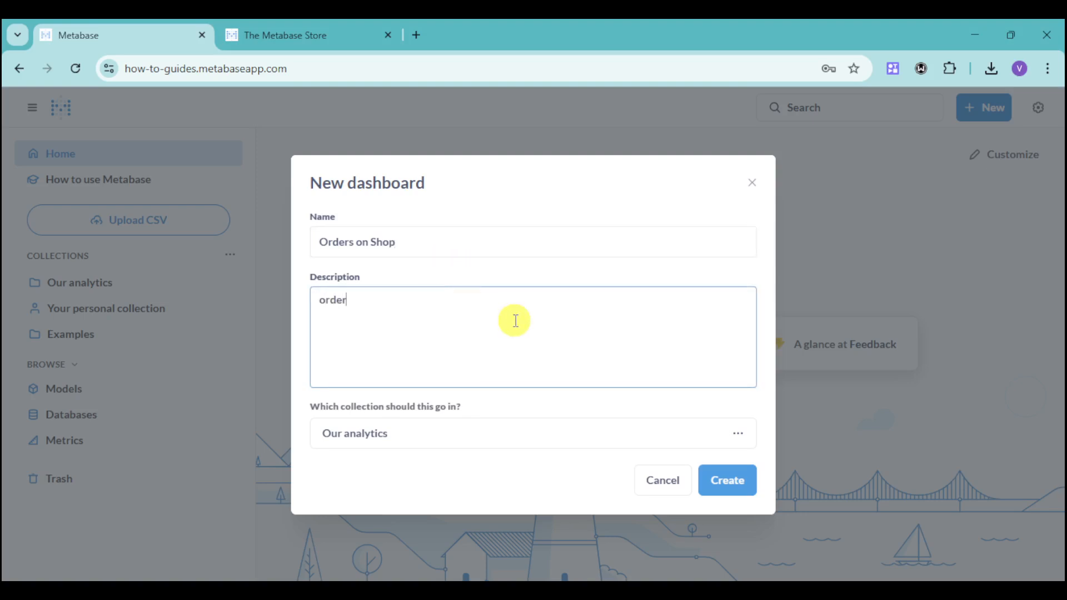
type("s")
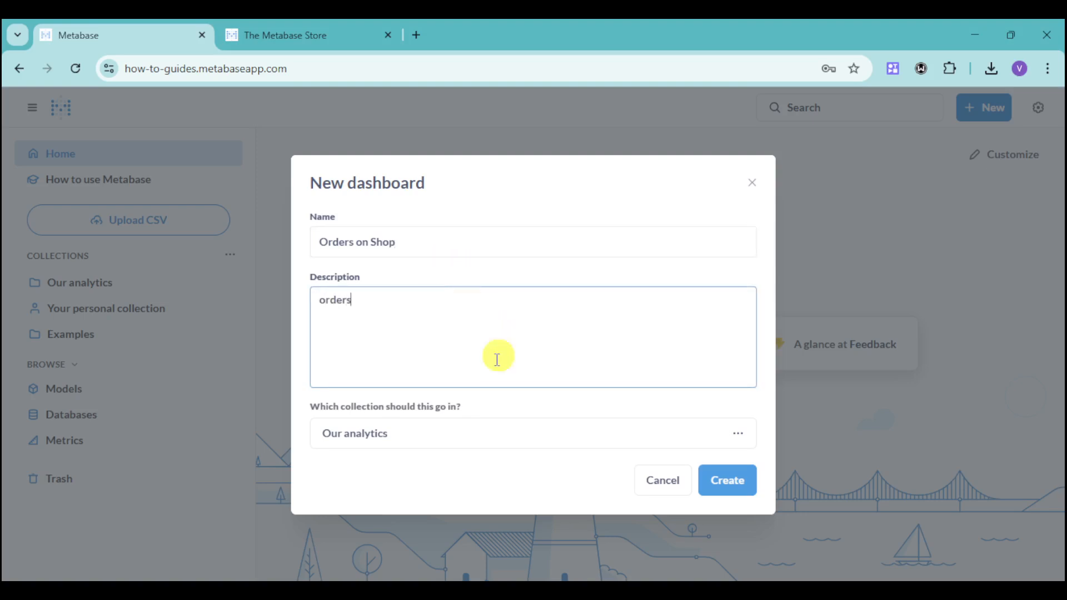
- Place the new dashboard in your personal collection and create it
left_click(458, 433)
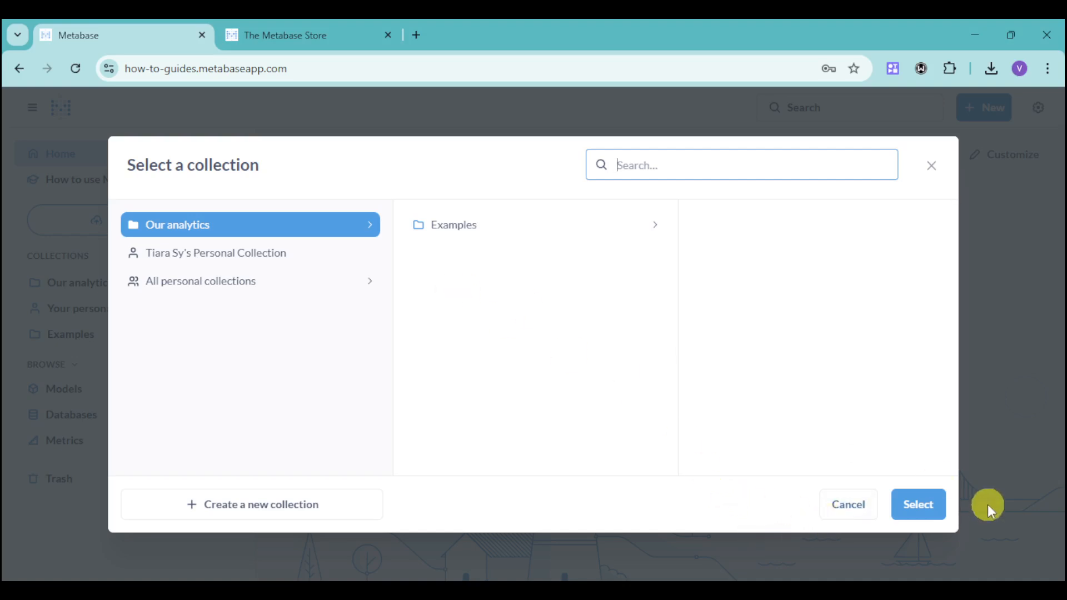
left_click(902, 505)
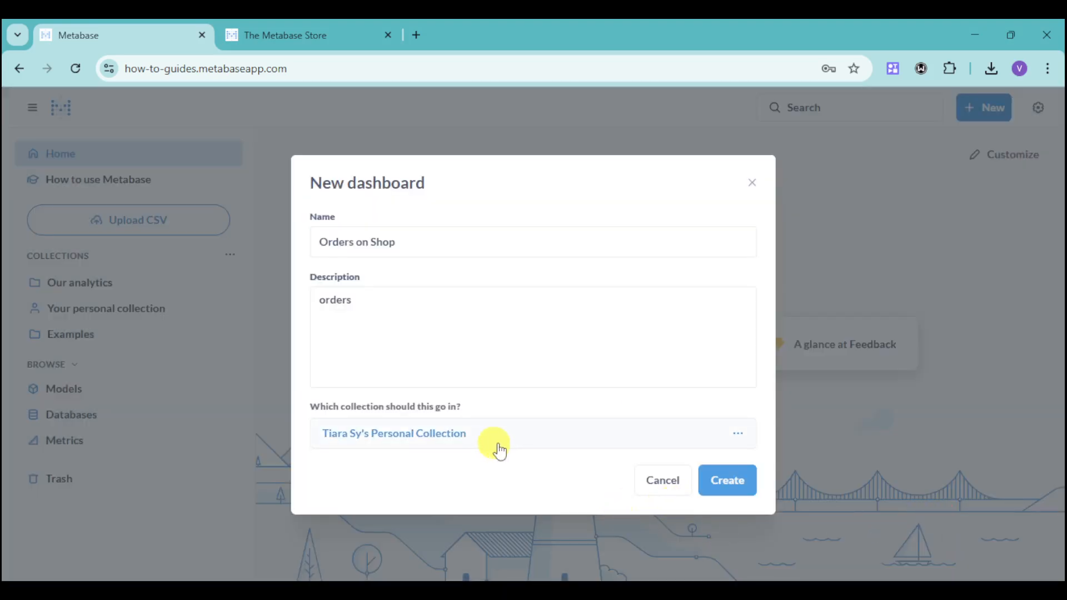
left_click(724, 489)
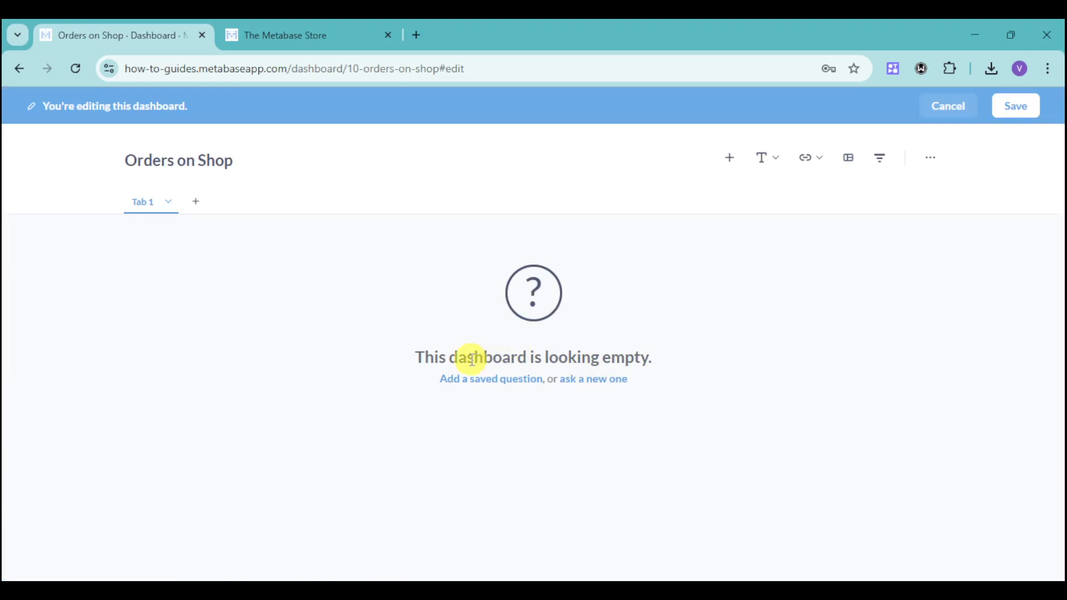
- Ask a new question on the Products model summarizing the standard deviation of Price
left_click(593, 385)
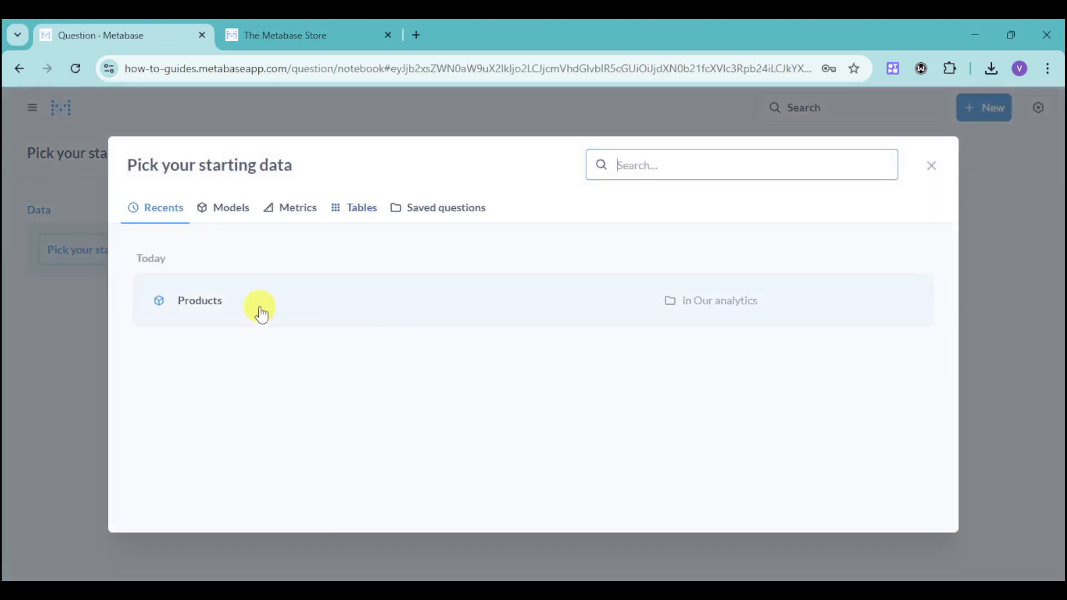
left_click(370, 307)
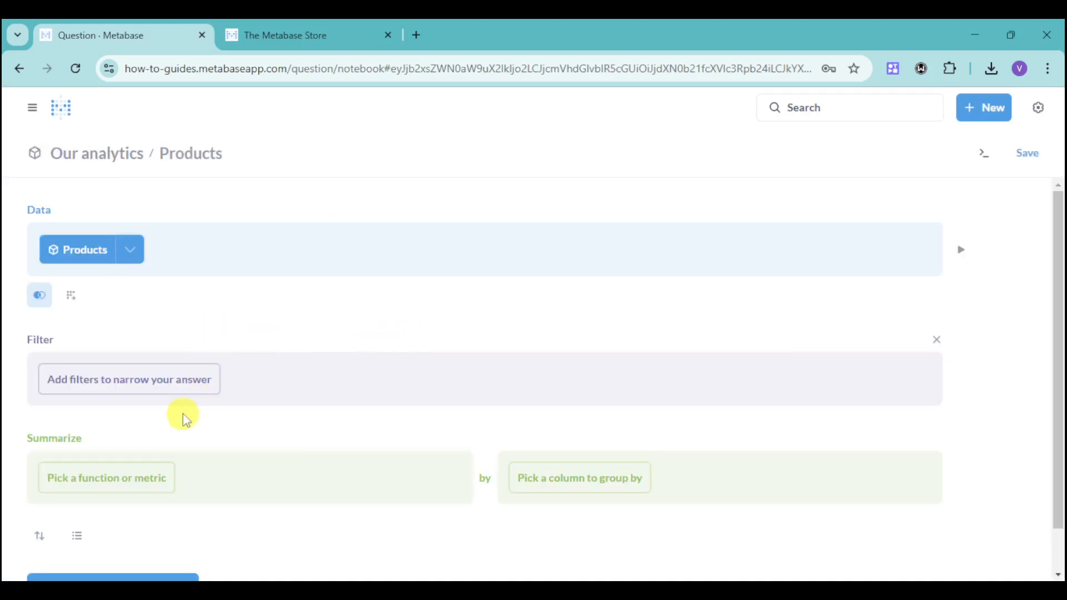
scroll(191, 349, "down", 1)
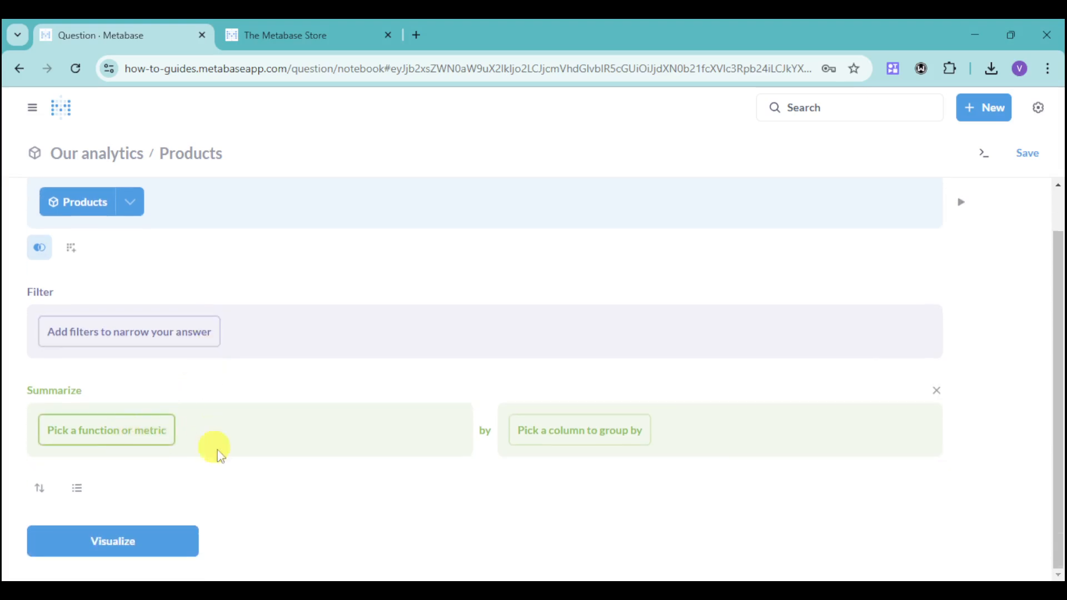
left_click(129, 440)
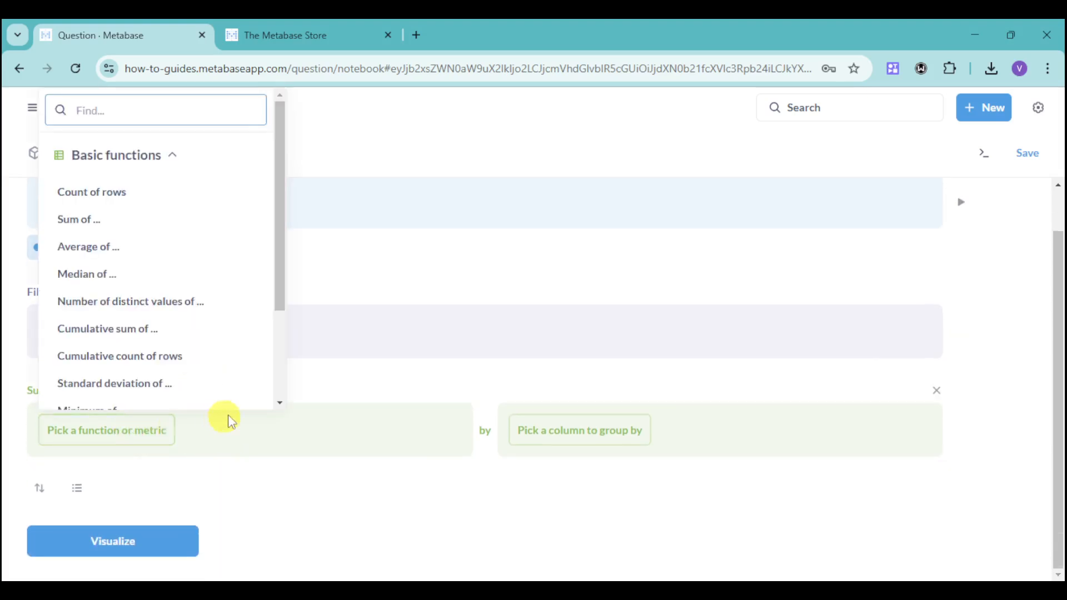
scroll(209, 285, "down", 3)
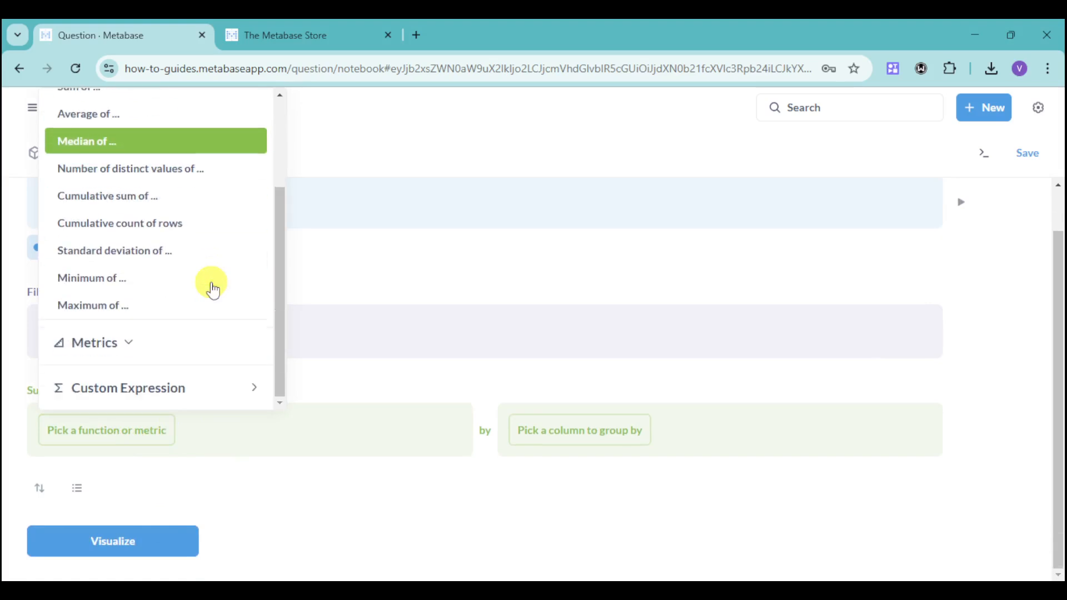
left_click(167, 258)
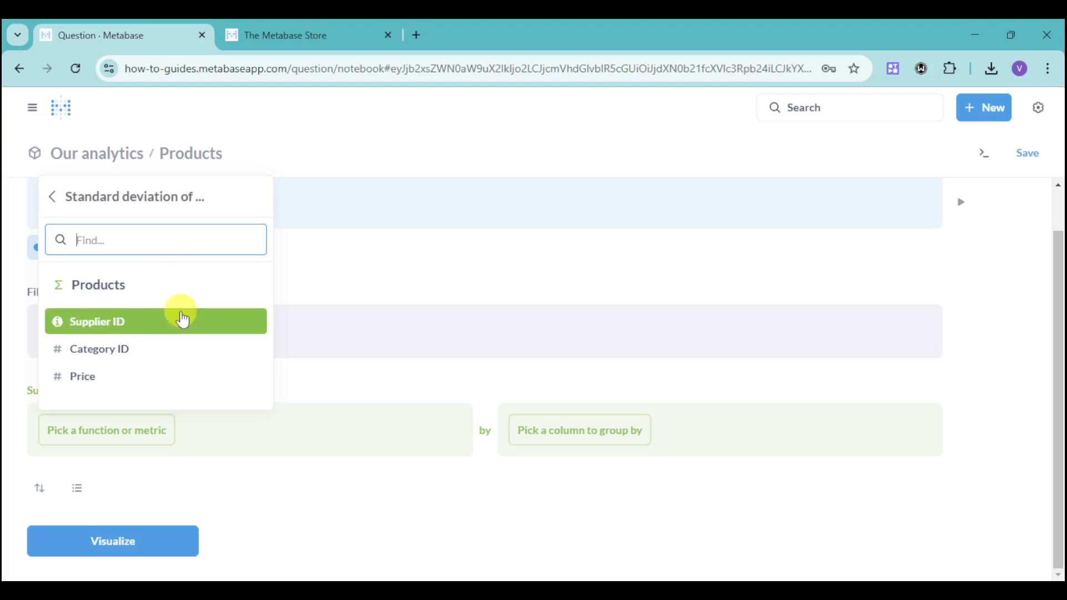
left_click(125, 375)
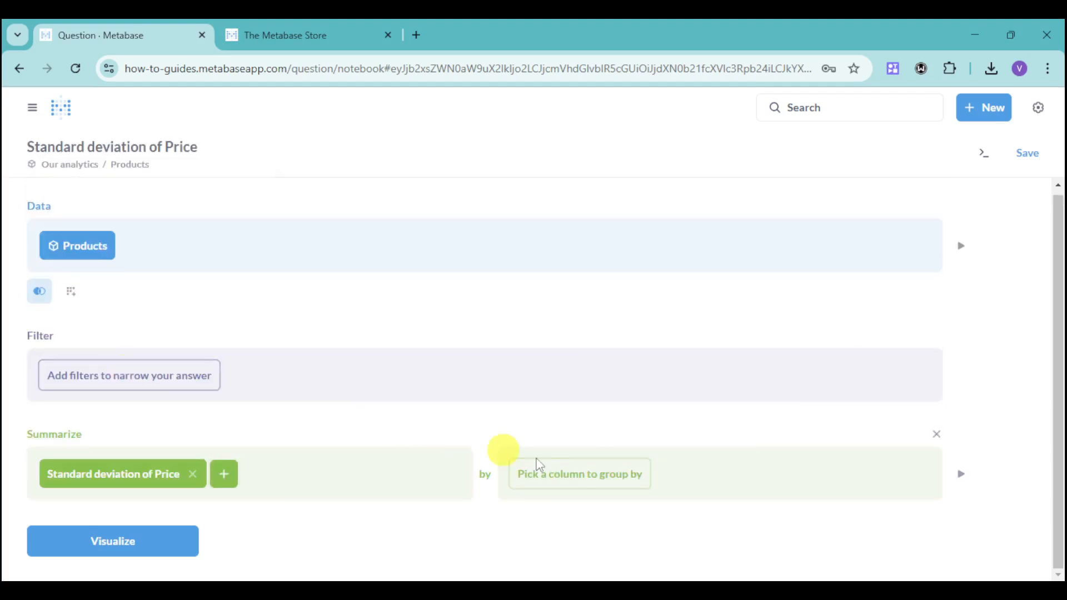
- Group the standard deviation of Price by Price and visualize the result
left_click(588, 476)
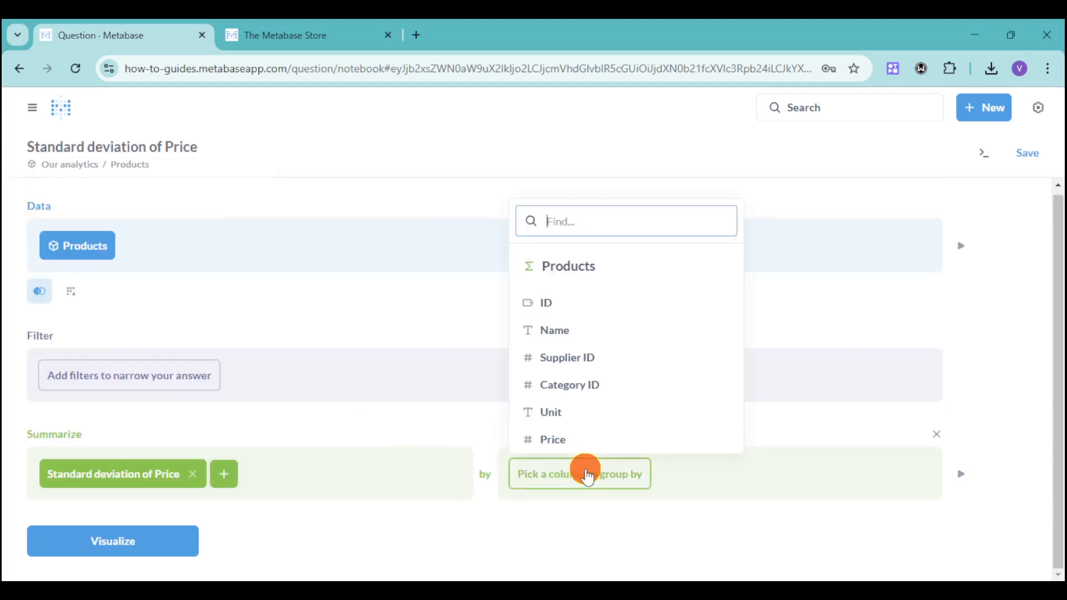
left_click(622, 448)
scroll(333, 472, "down", 2)
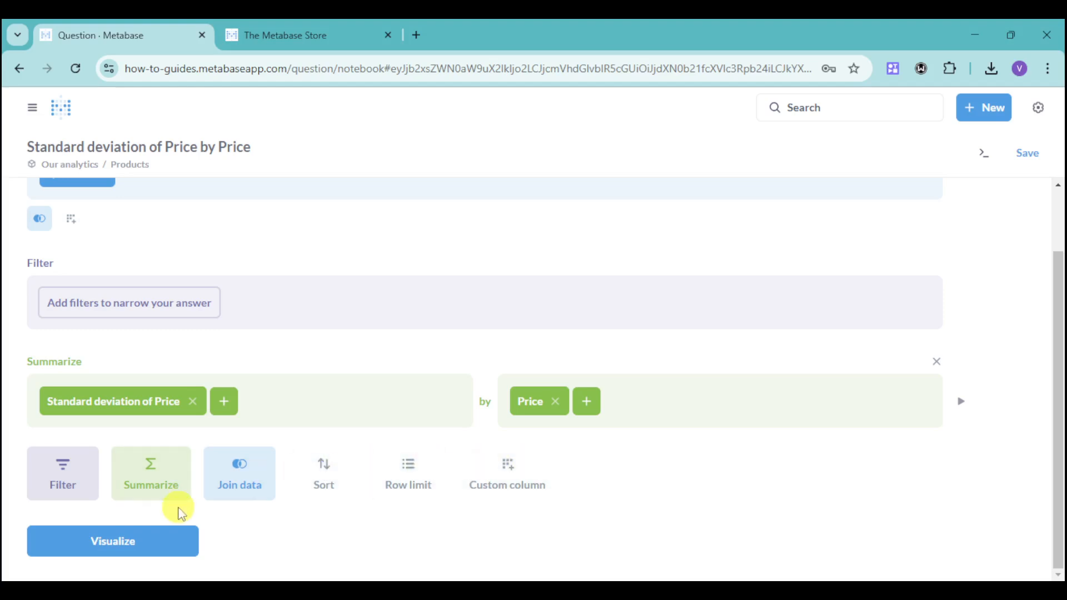
left_click(161, 539)
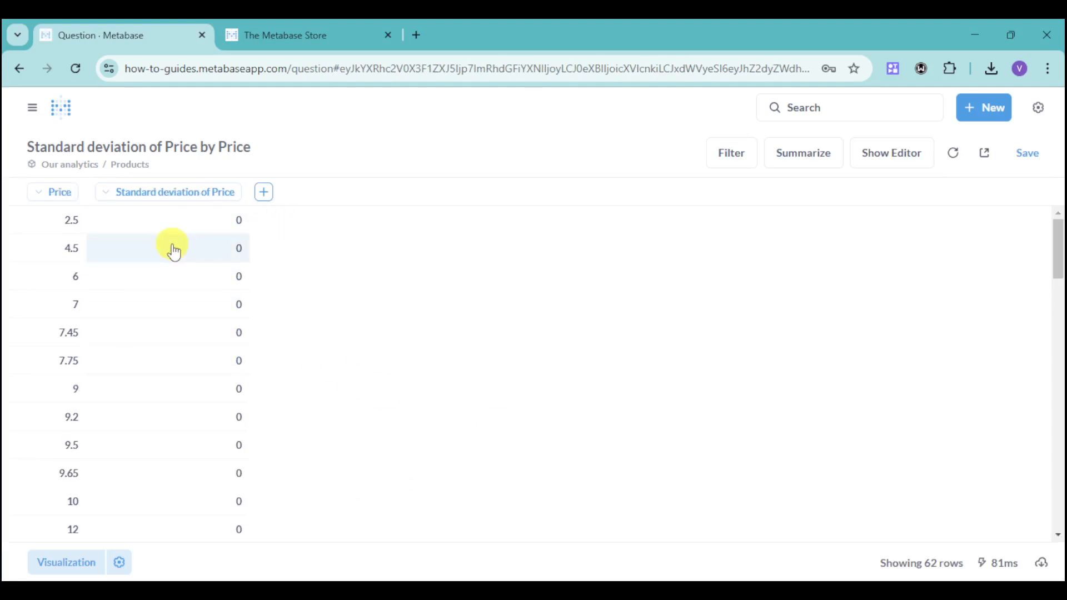
- Save the question as Products, Standard deviation of Price, Grouped by Price in your personal collection
left_click(263, 192)
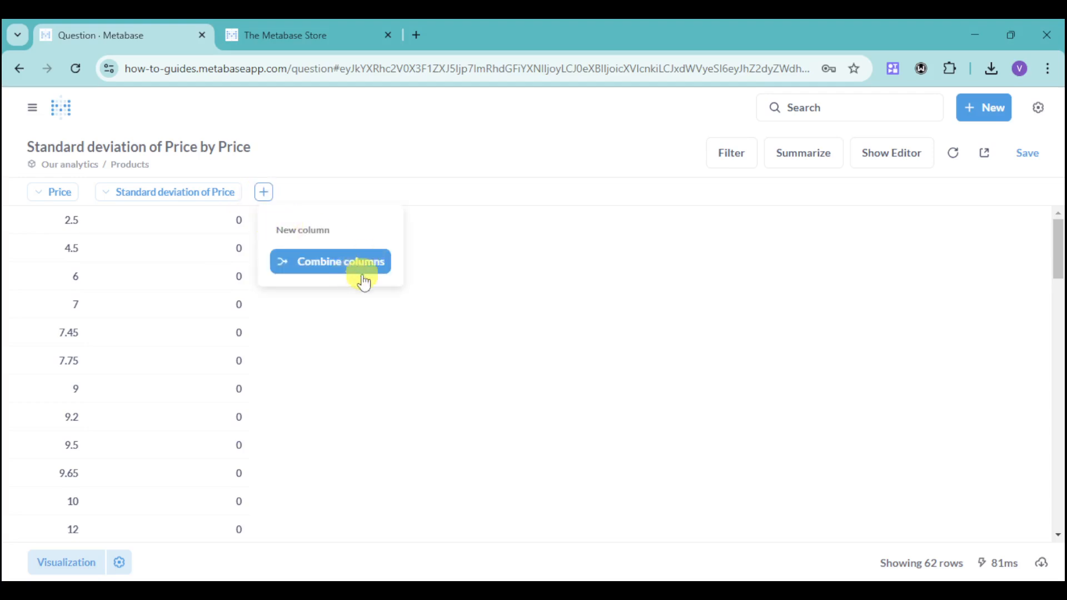
left_click(548, 313)
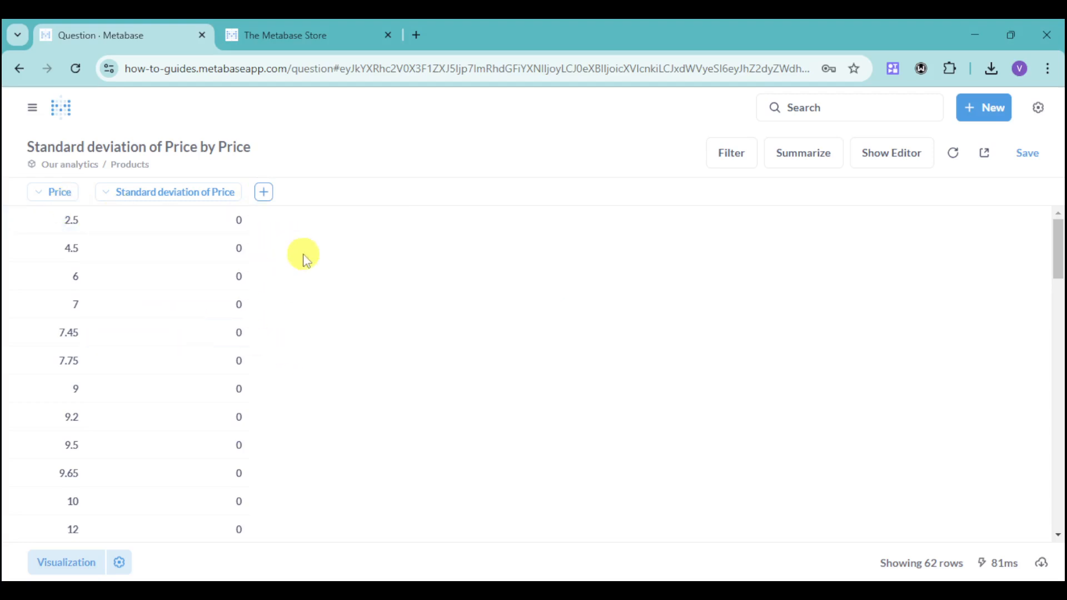
left_click(1027, 153)
left_click(712, 477)
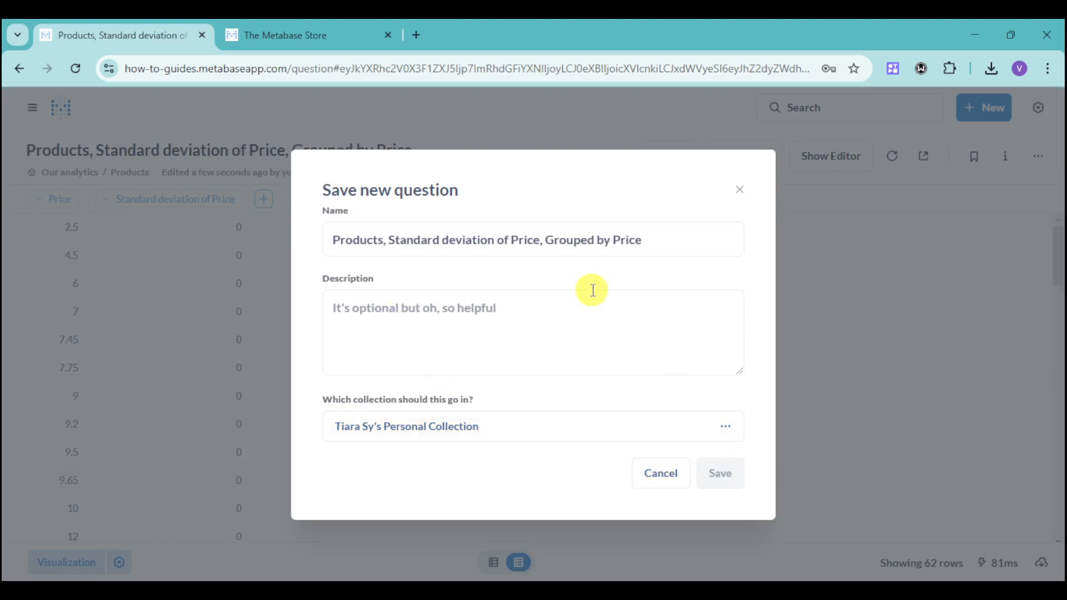
left_click(505, 358)
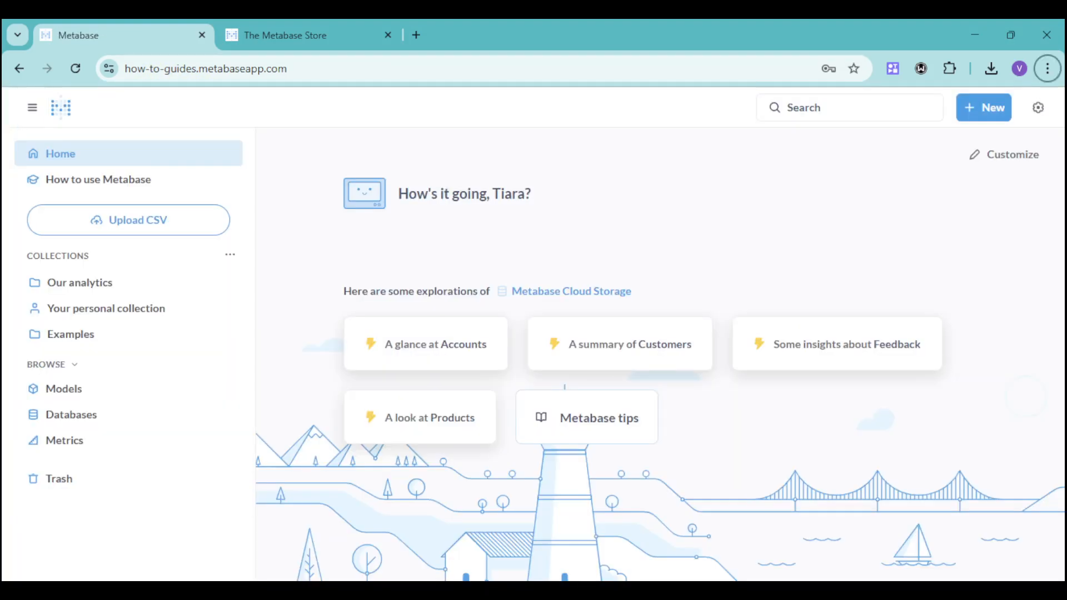